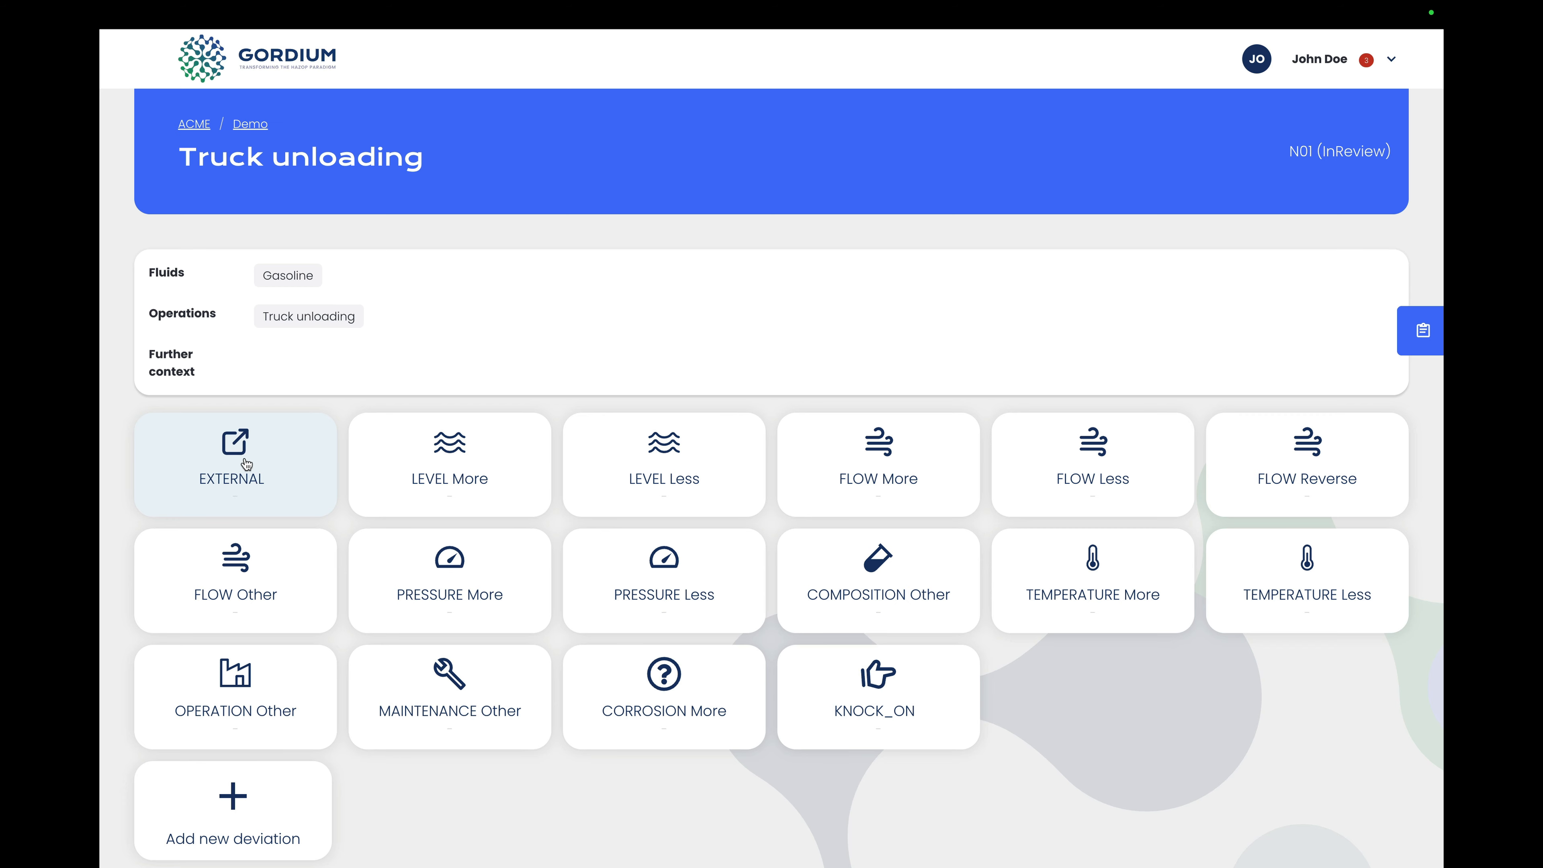
Step: Add the brainstorm idea "vehicle collision" to the EXTERNAL deviation of the truck unloading node
left_click(244, 461)
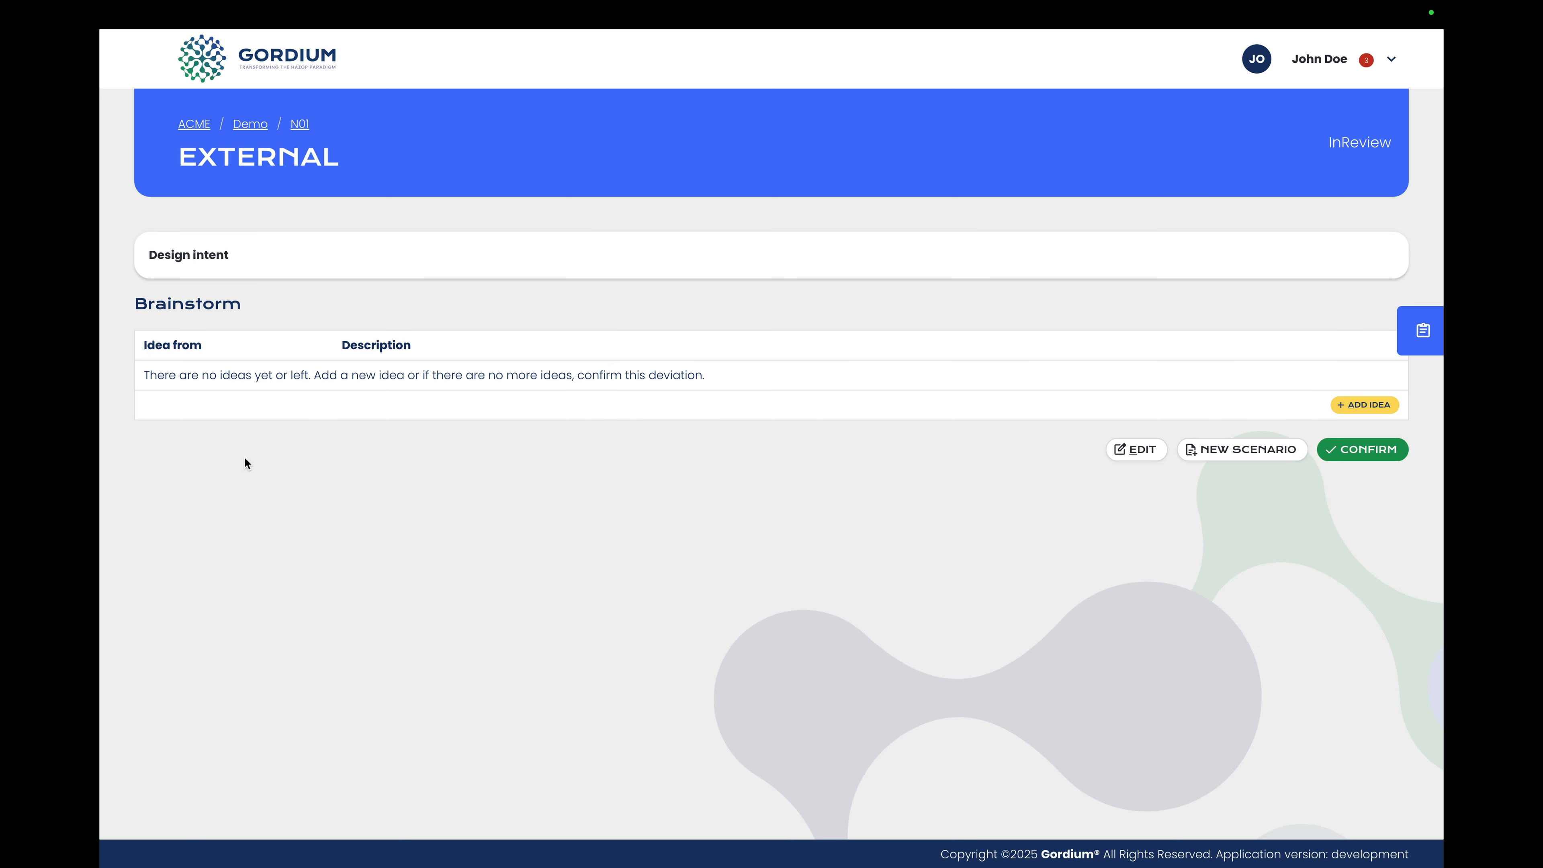
left_click(1359, 406)
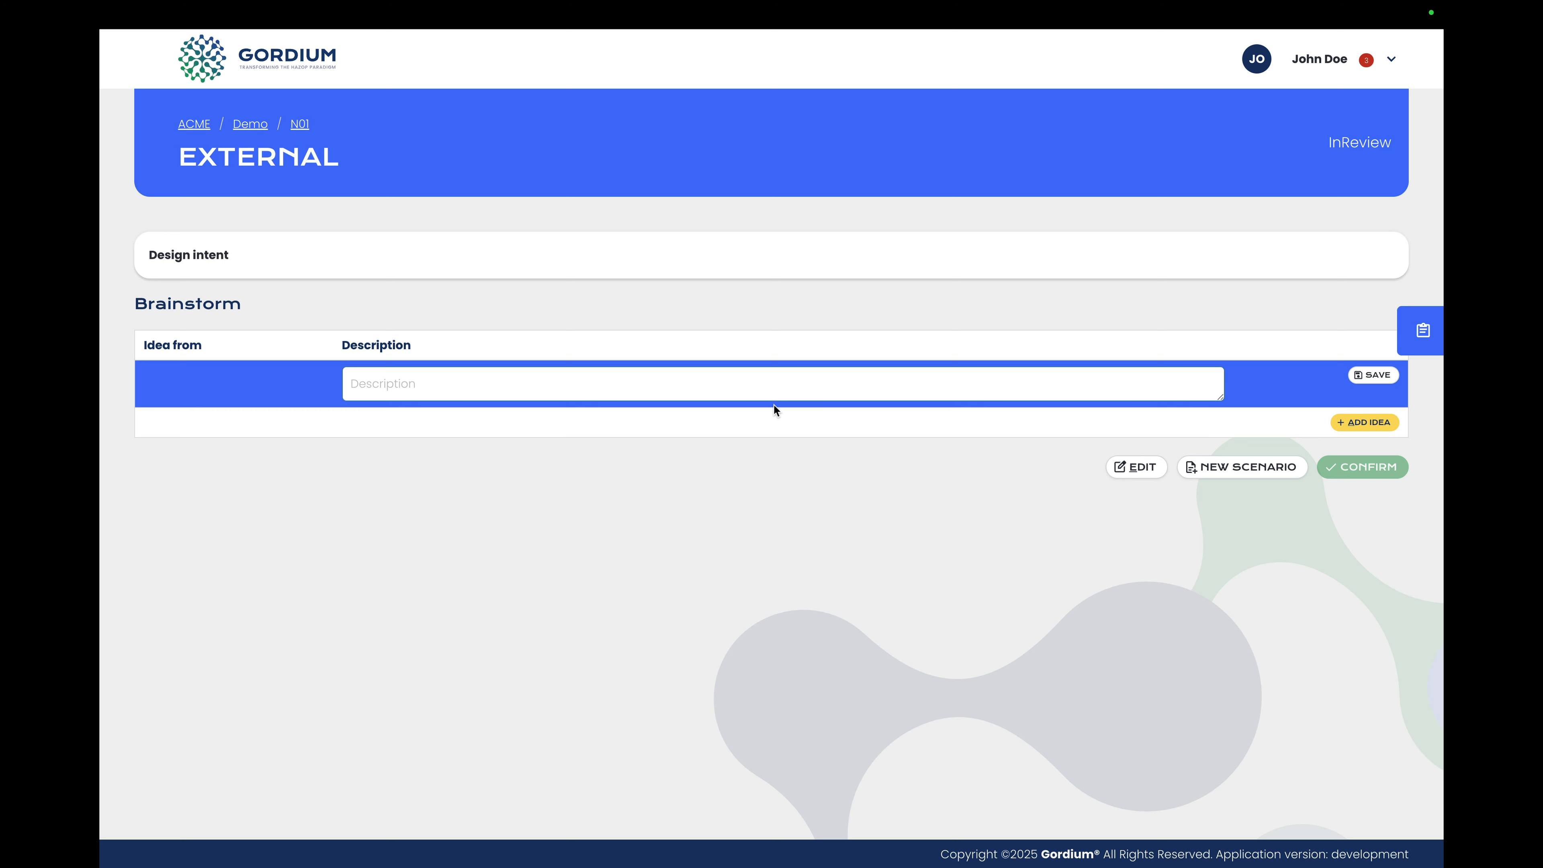
type("Vehicle collision")
key("Return")
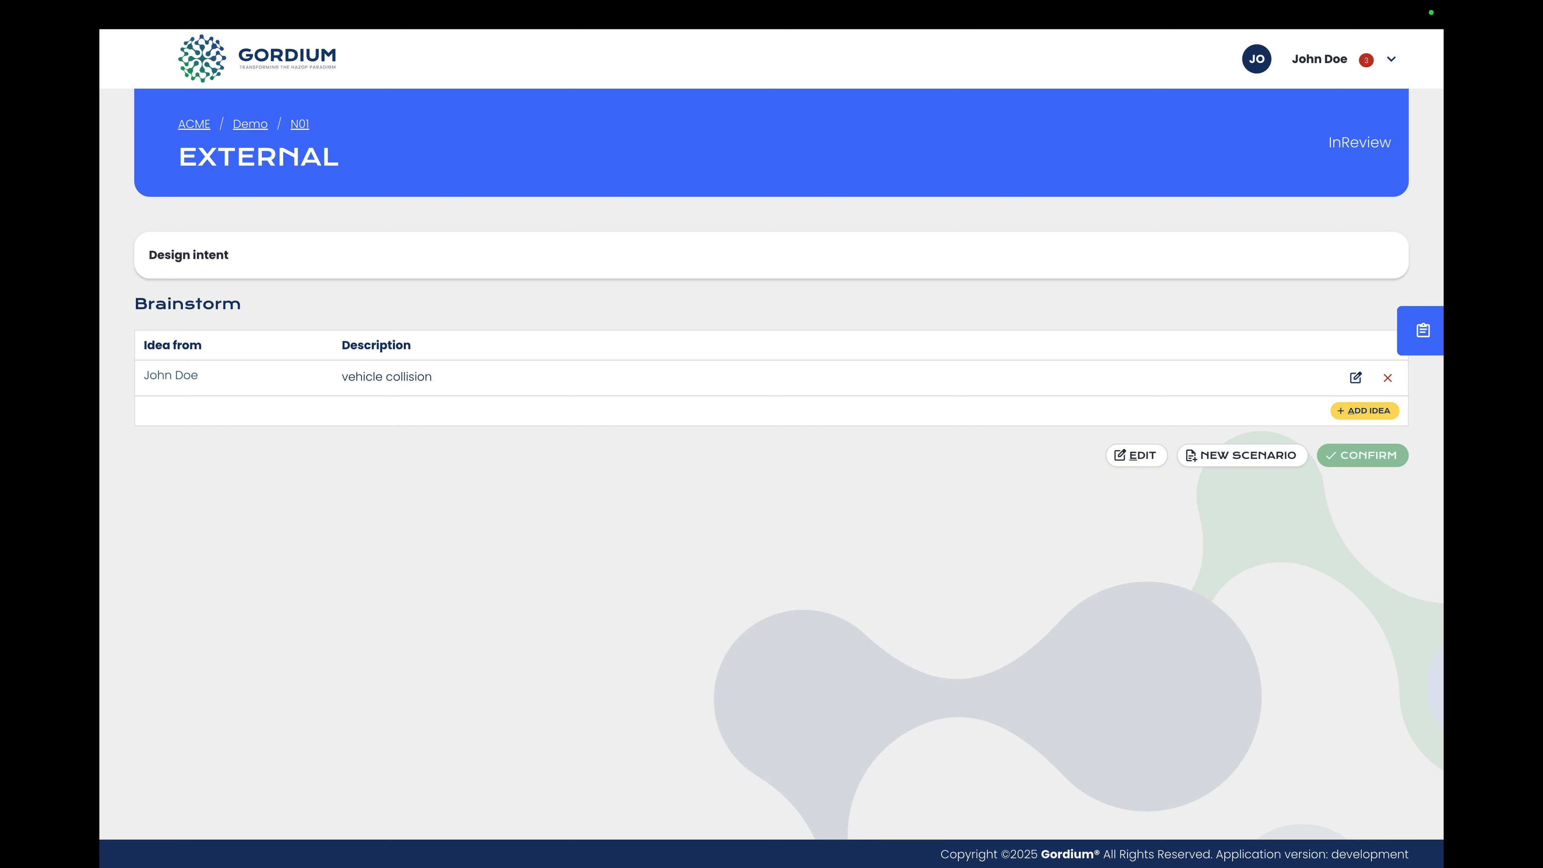
Step: Start a blank scenario from the vehicle collision idea and set its initiating event's IEF to 1 (-log10)
left_click(611, 387)
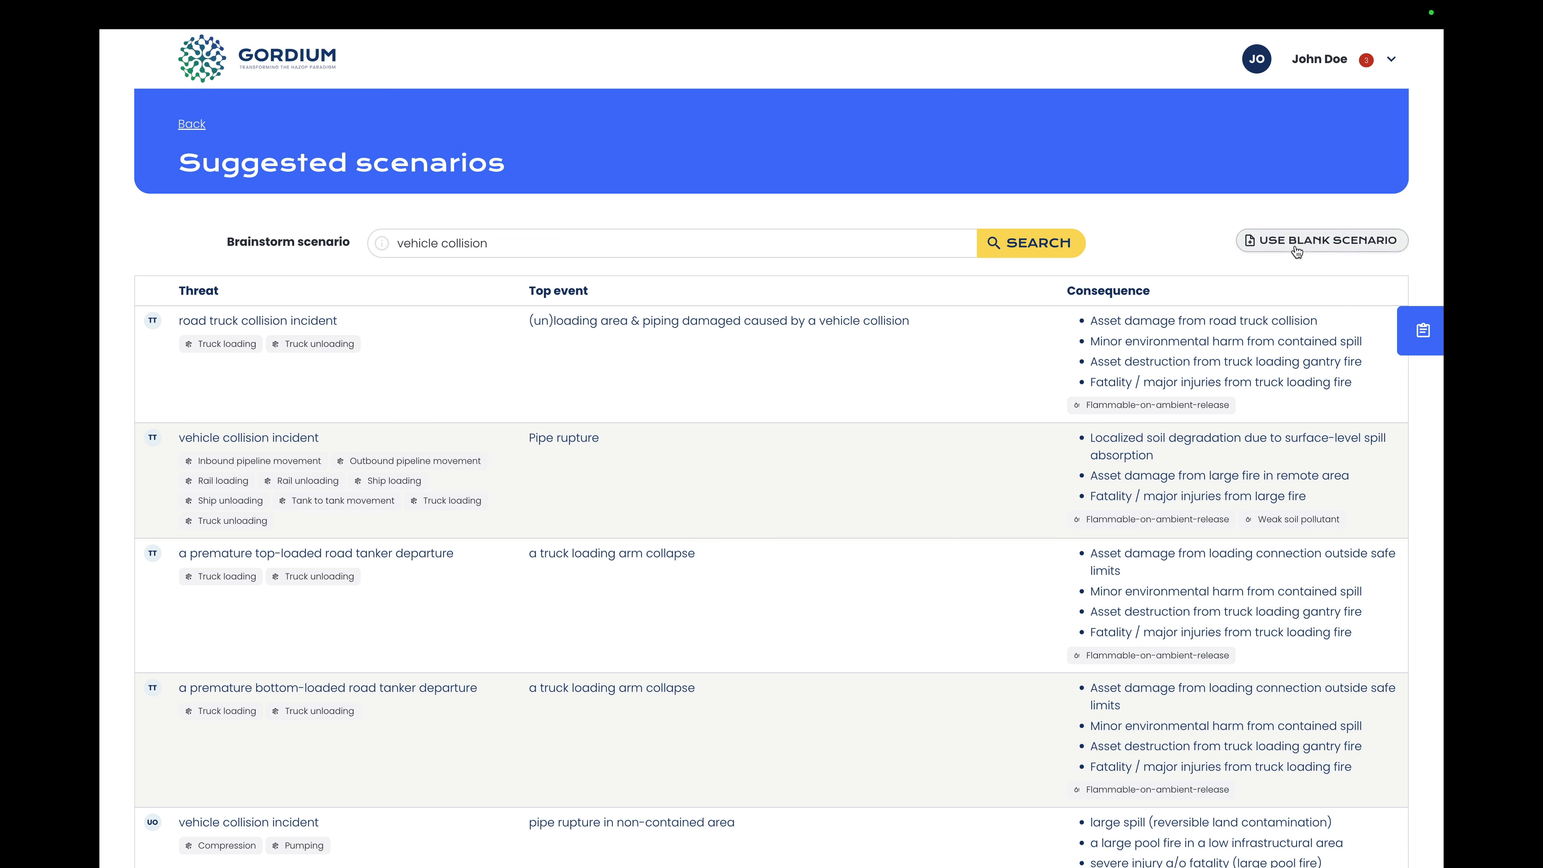
left_click(1297, 243)
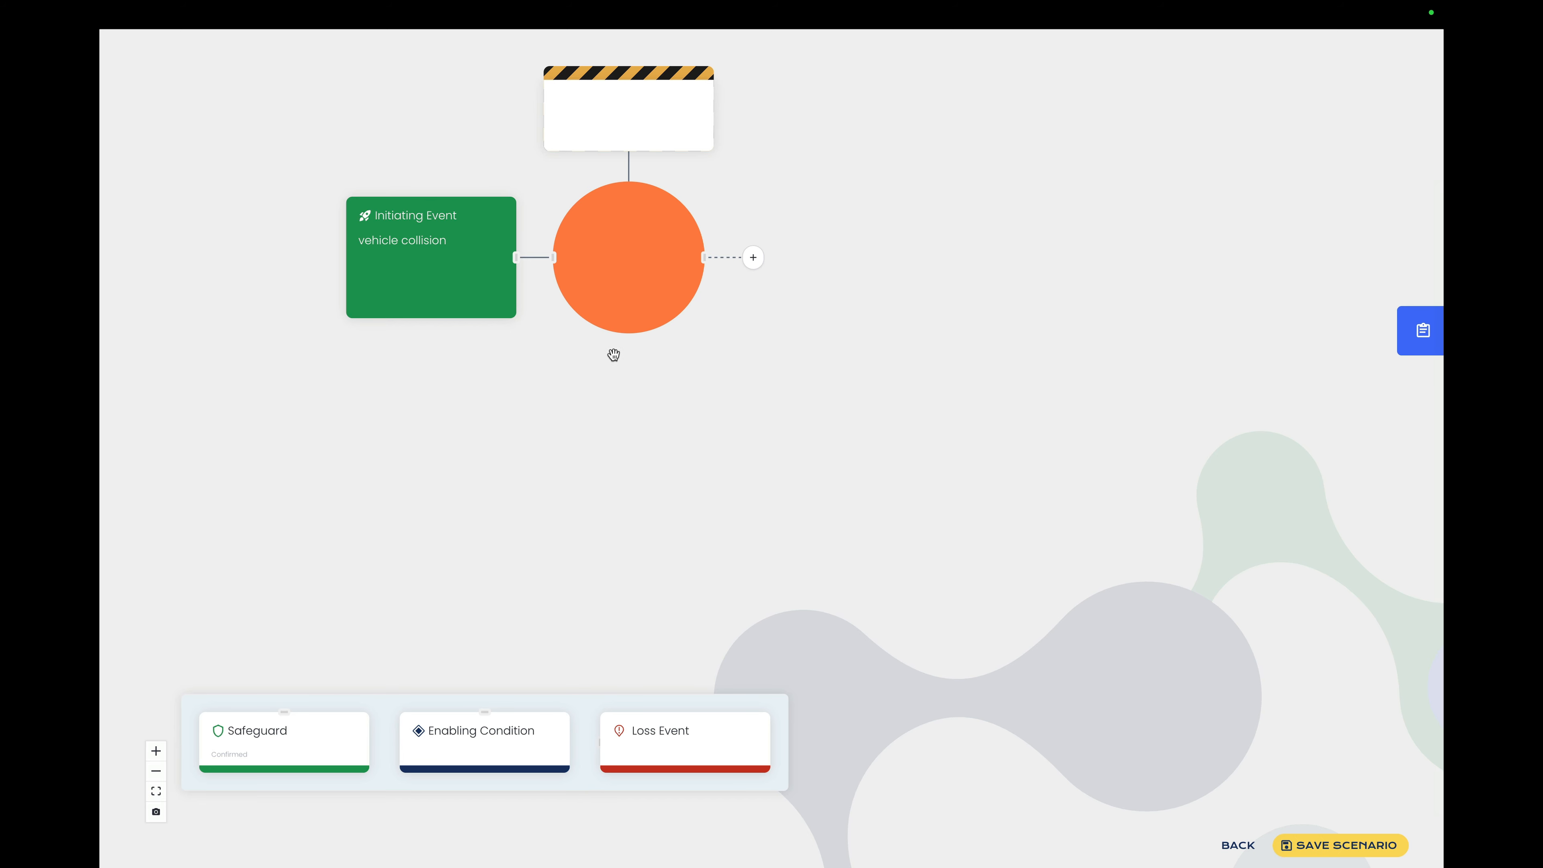
left_click(475, 260)
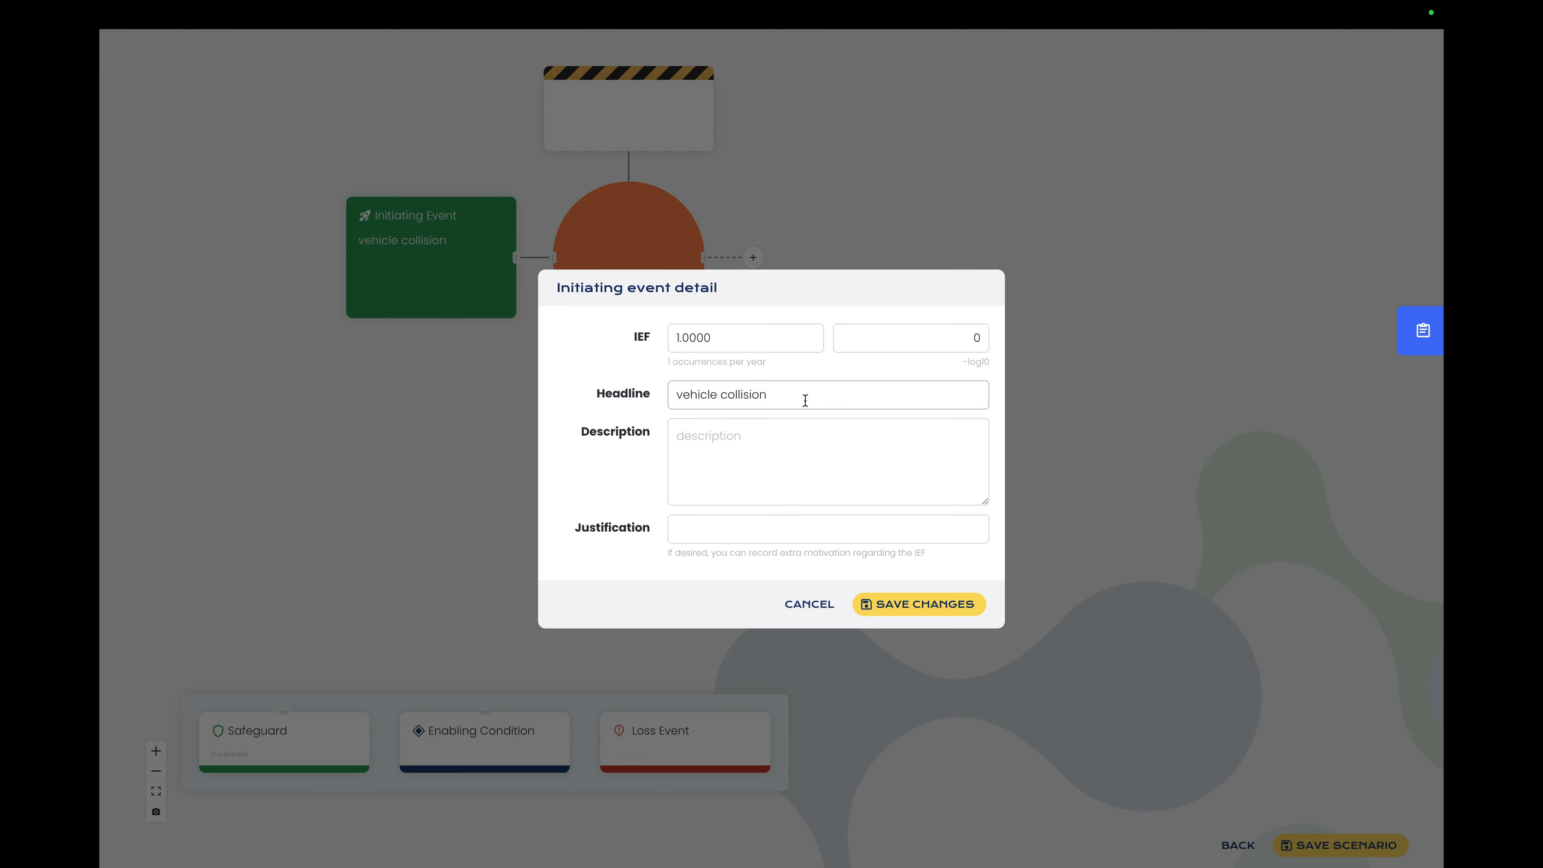
left_click(920, 340)
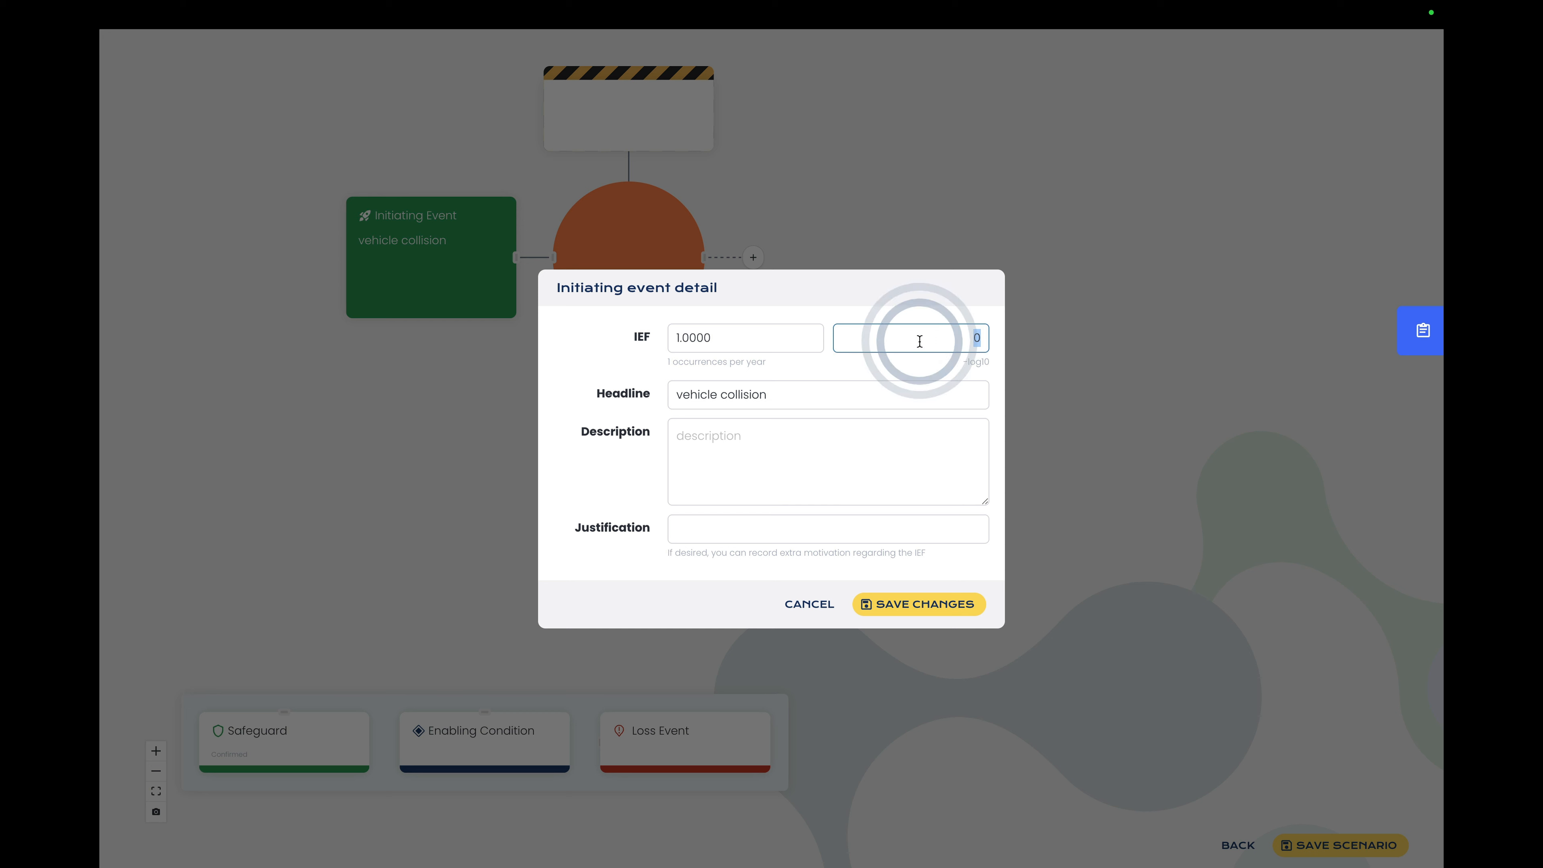
type("1")
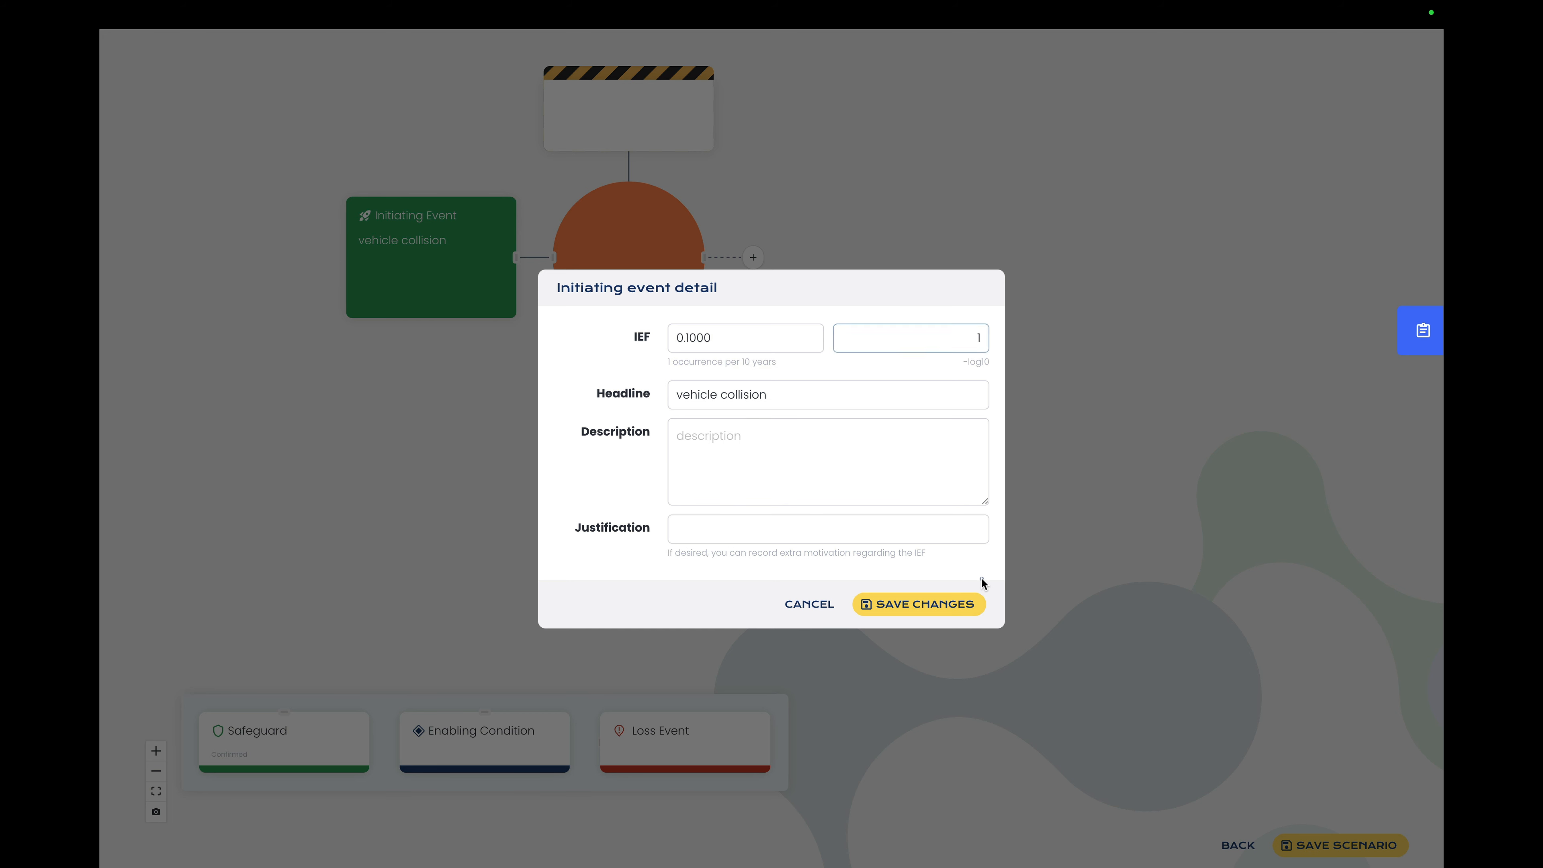
left_click(982, 582)
left_click(928, 605)
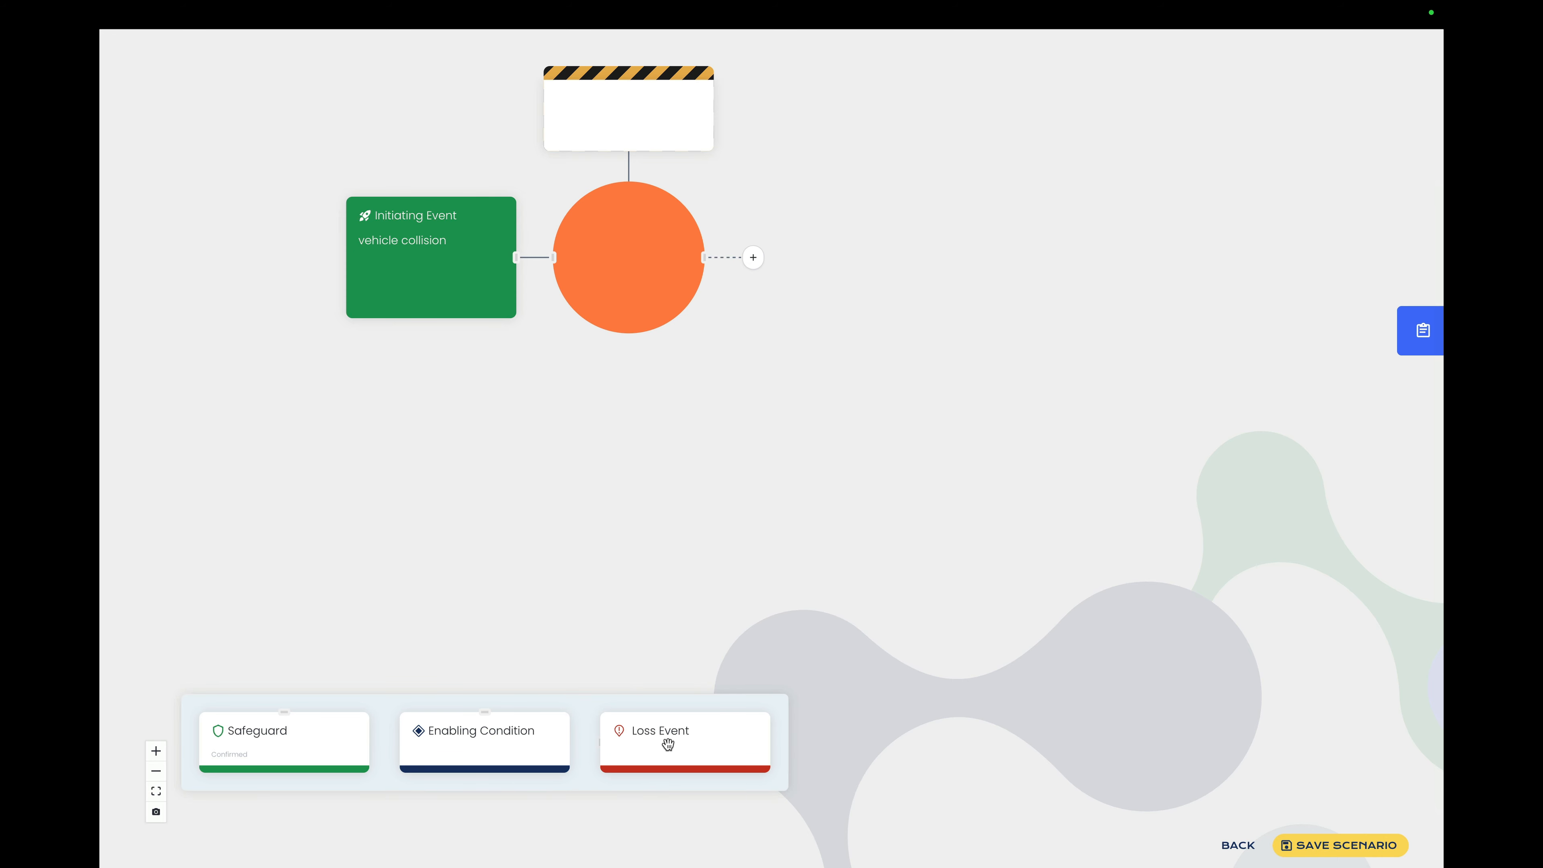
Step: Add a loss event to the scenario with the headline "fatality or major injuries from a large fire"
left_click_drag(668, 744, 711, 412)
left_click(711, 411)
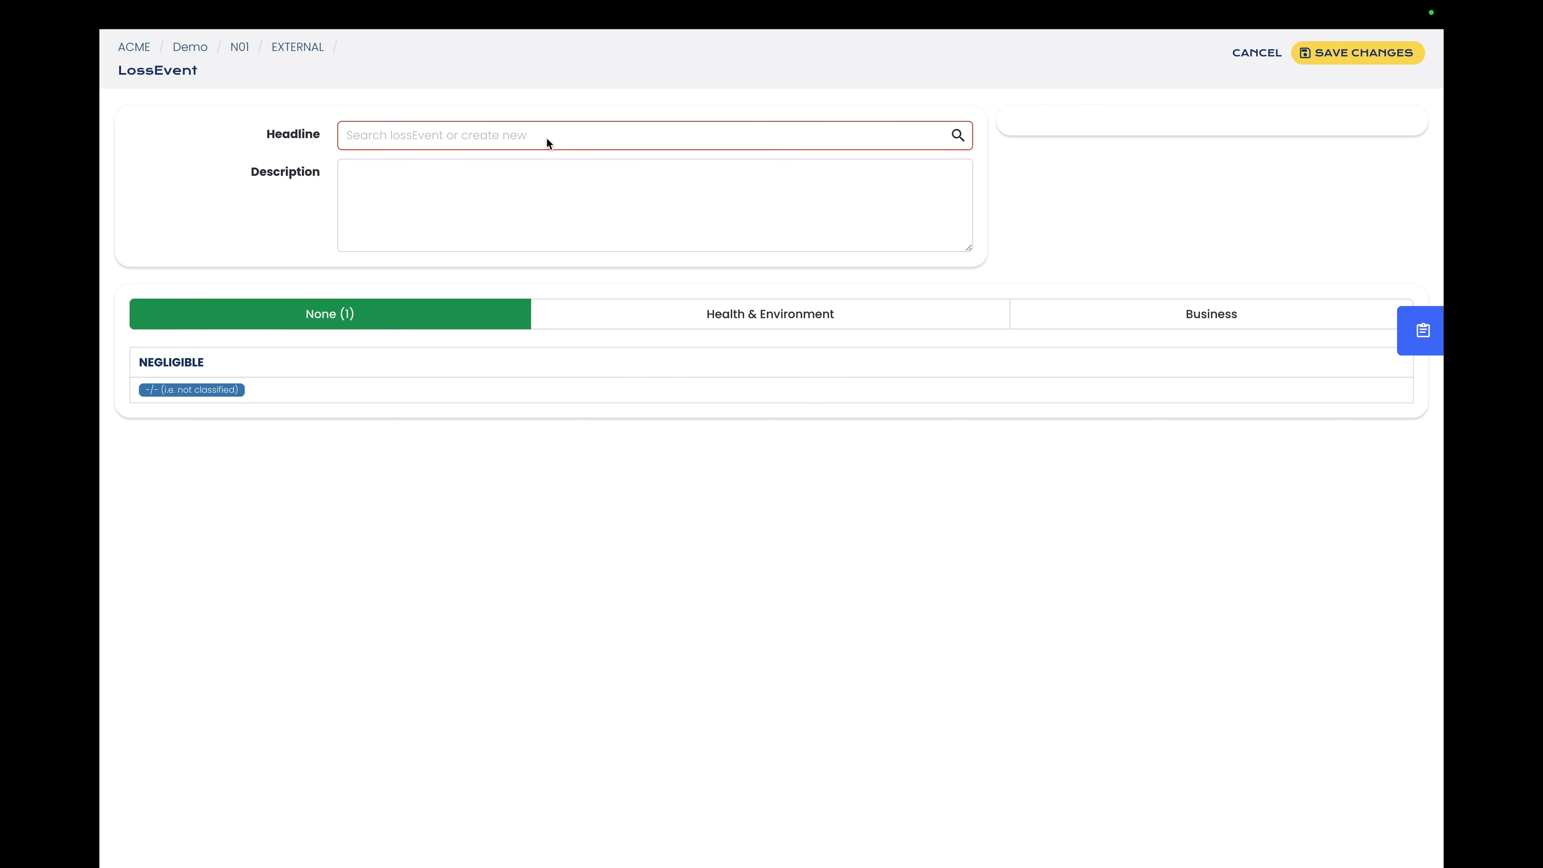
type("fatali")
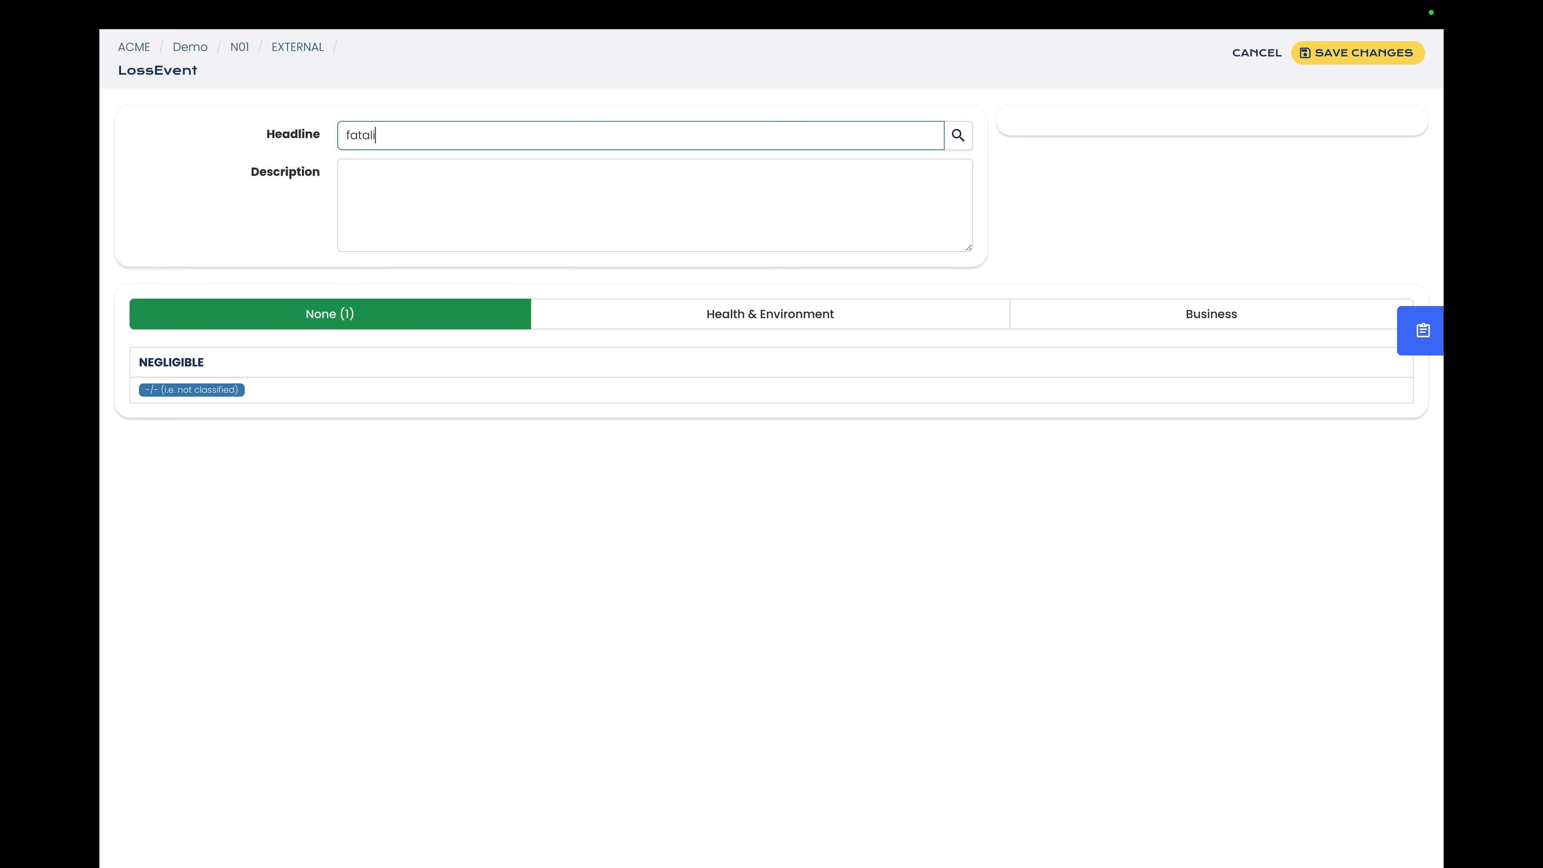
type("ty or major injuries from a large fire")
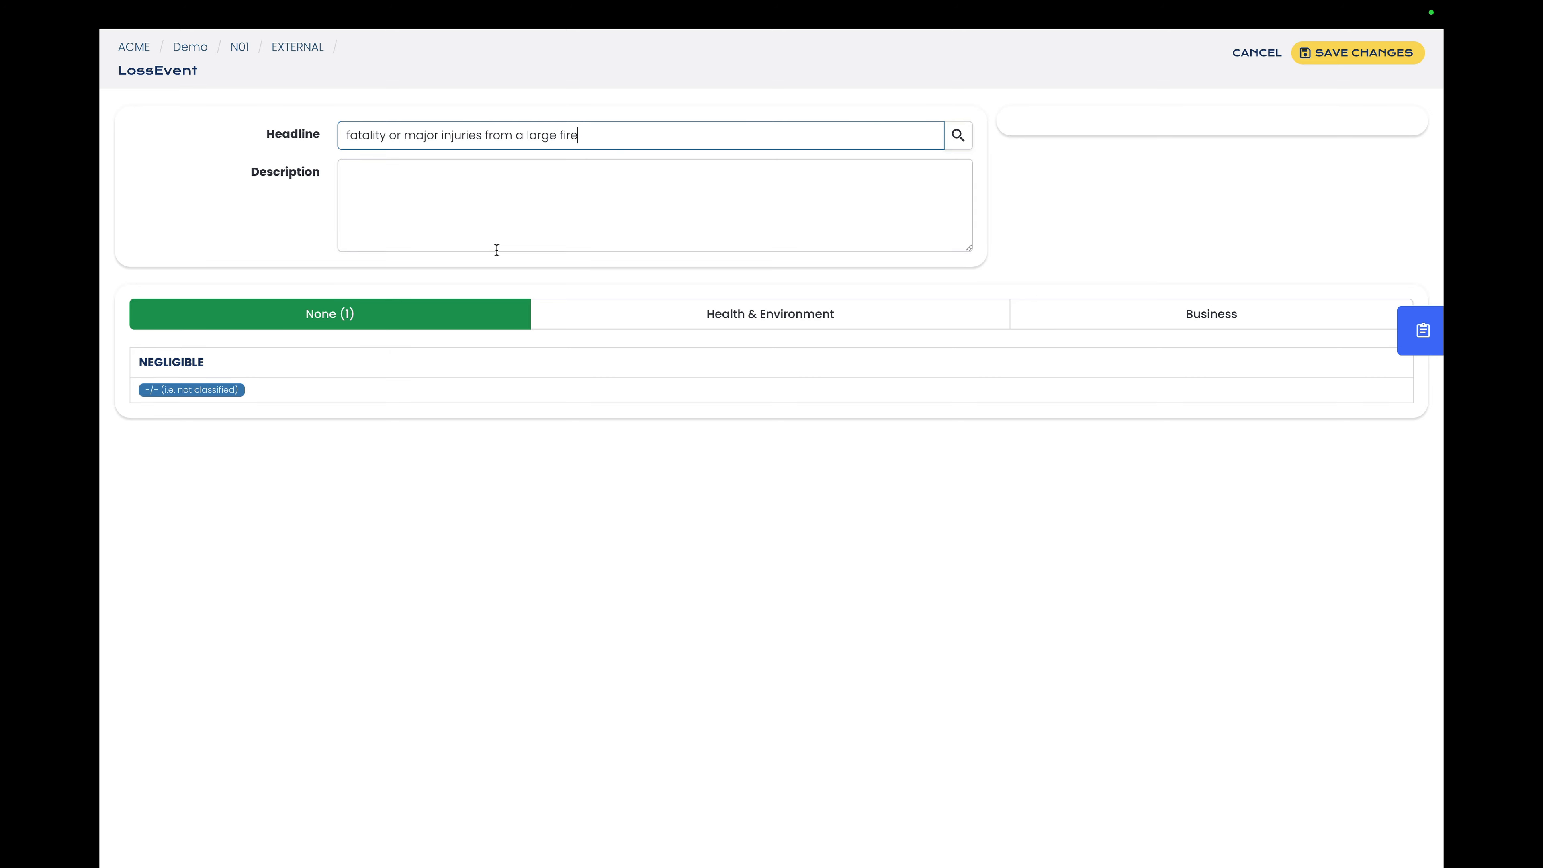
Step: Reclassify the loss event from not classified to the severe Health & Environment consequence "Single fatality / Permanent disability" and save it
left_click(193, 390)
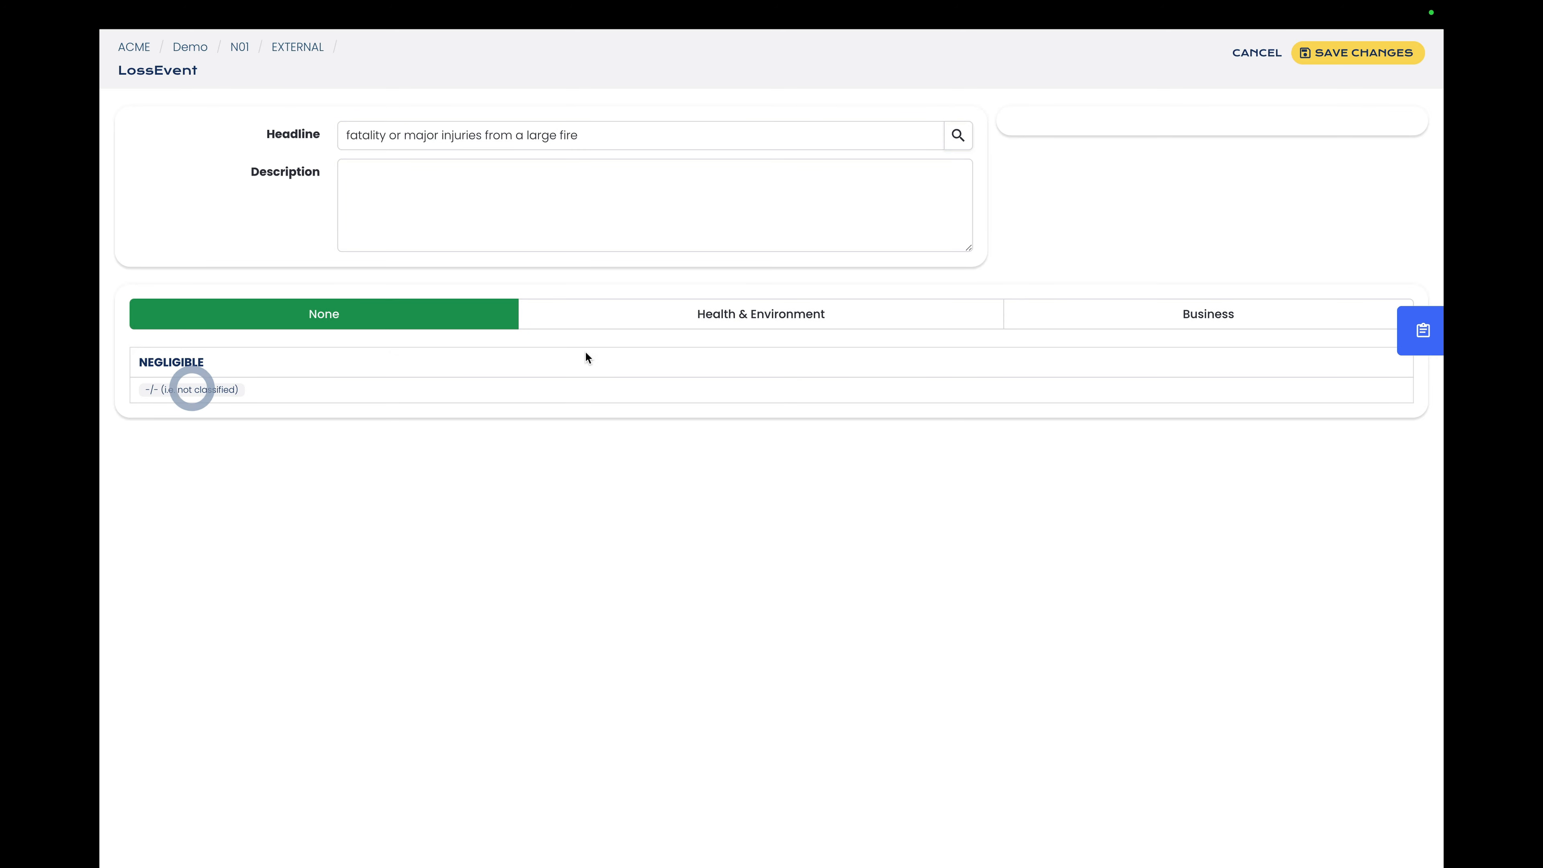
left_click(817, 315)
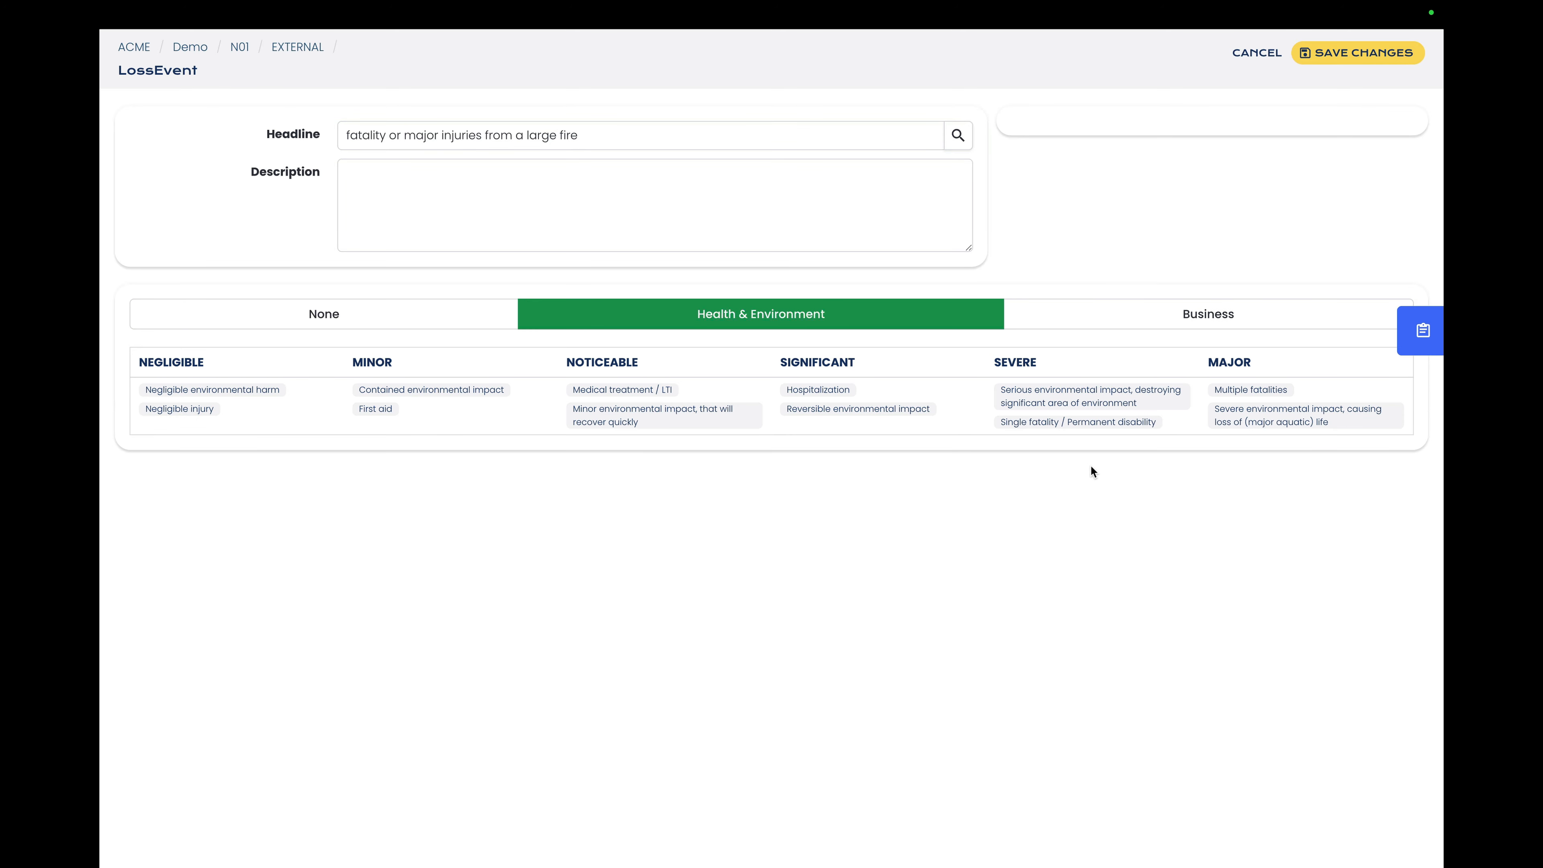
left_click(1074, 428)
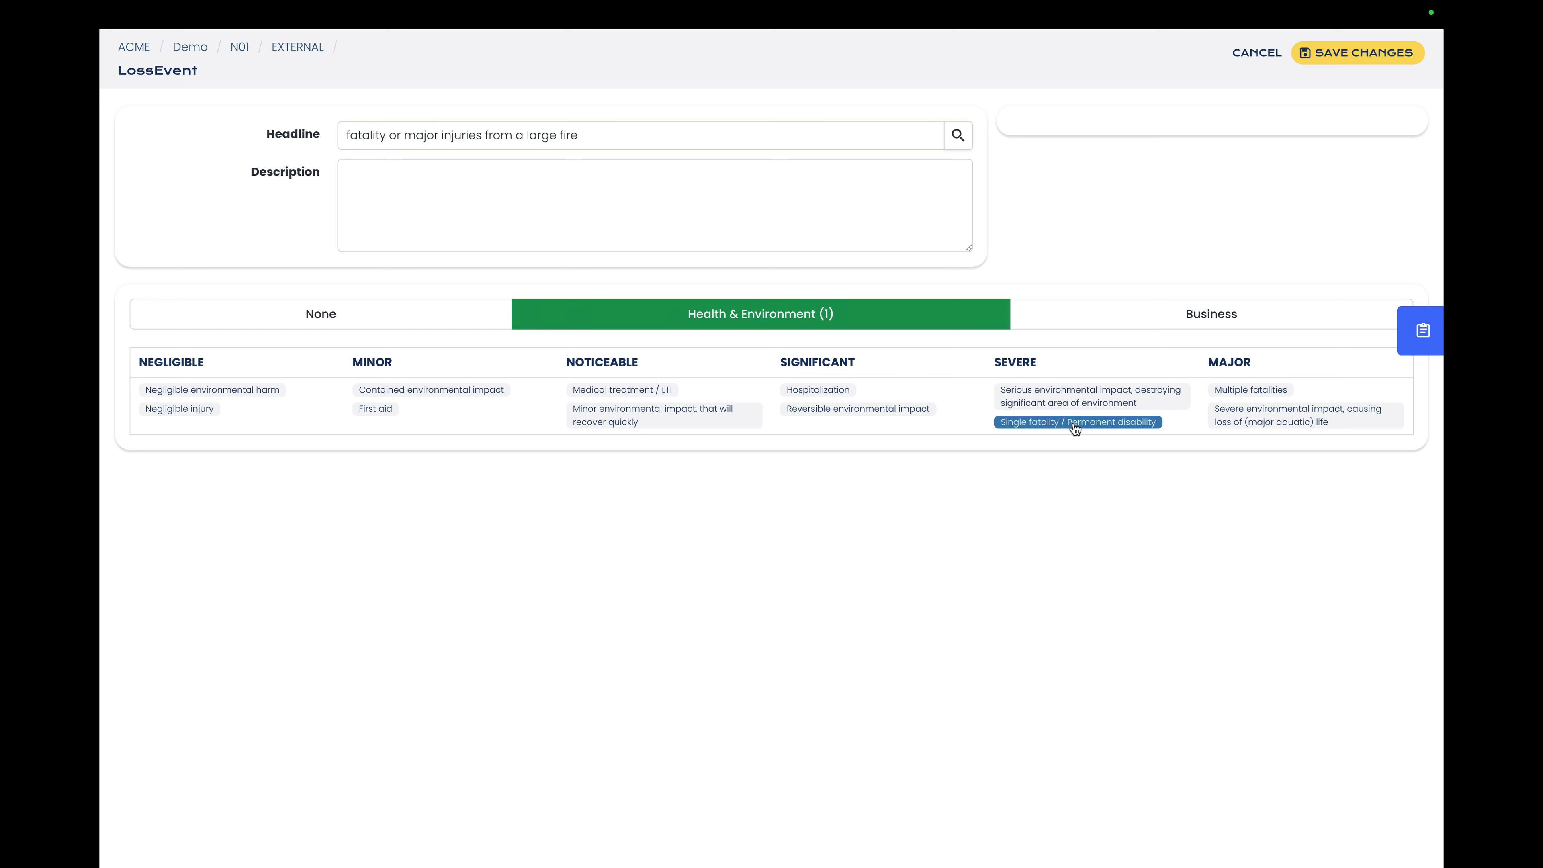
left_click(1358, 54)
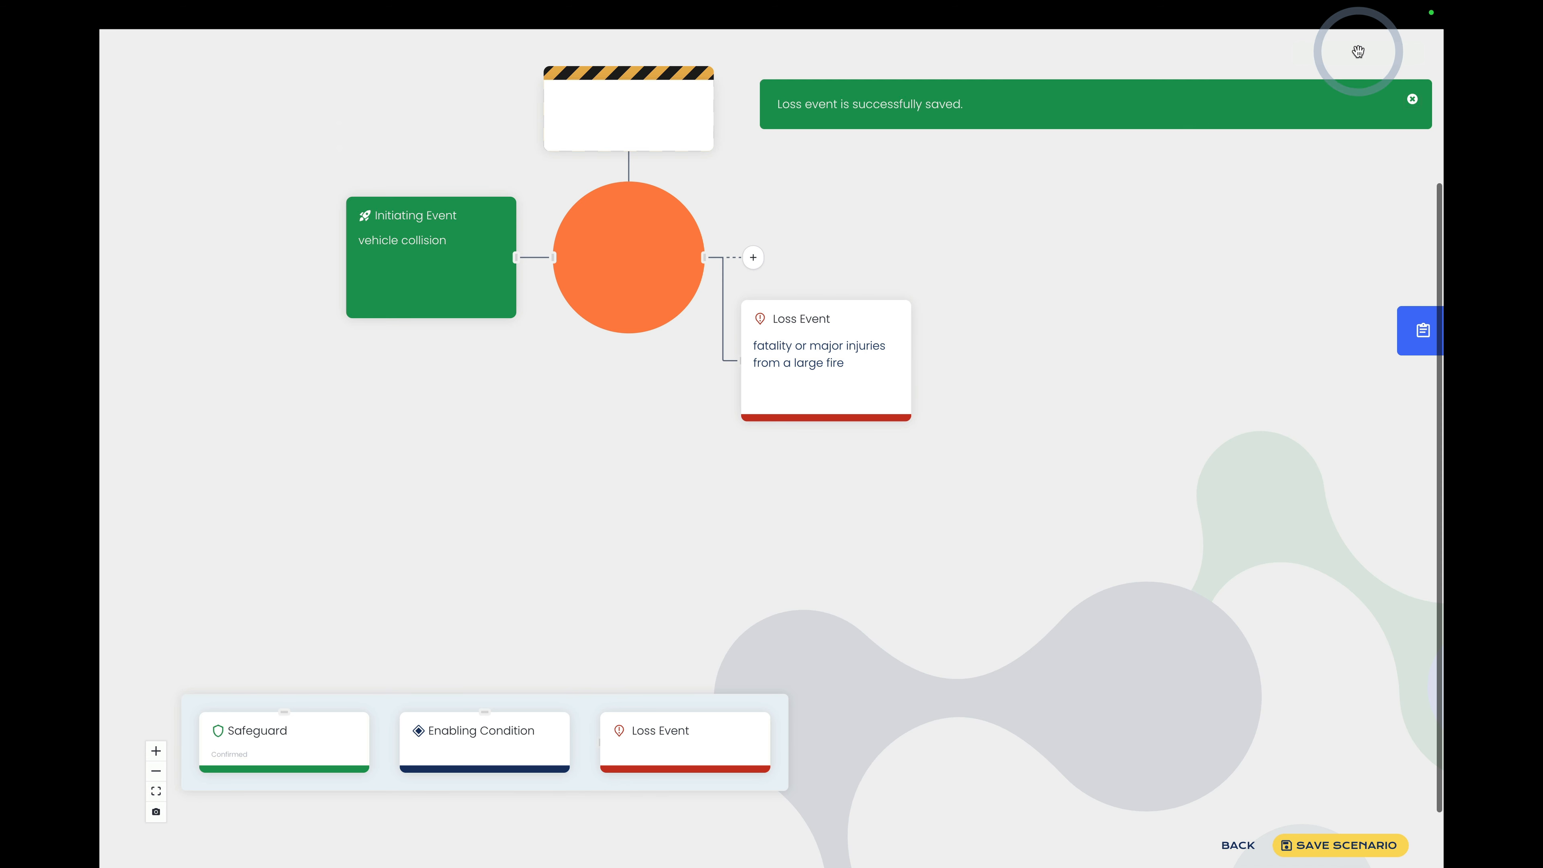
Step: Describe the top event as "Pipe rupture" with the hazard "Hazardous liquids in piping" and save it
left_click(623, 275)
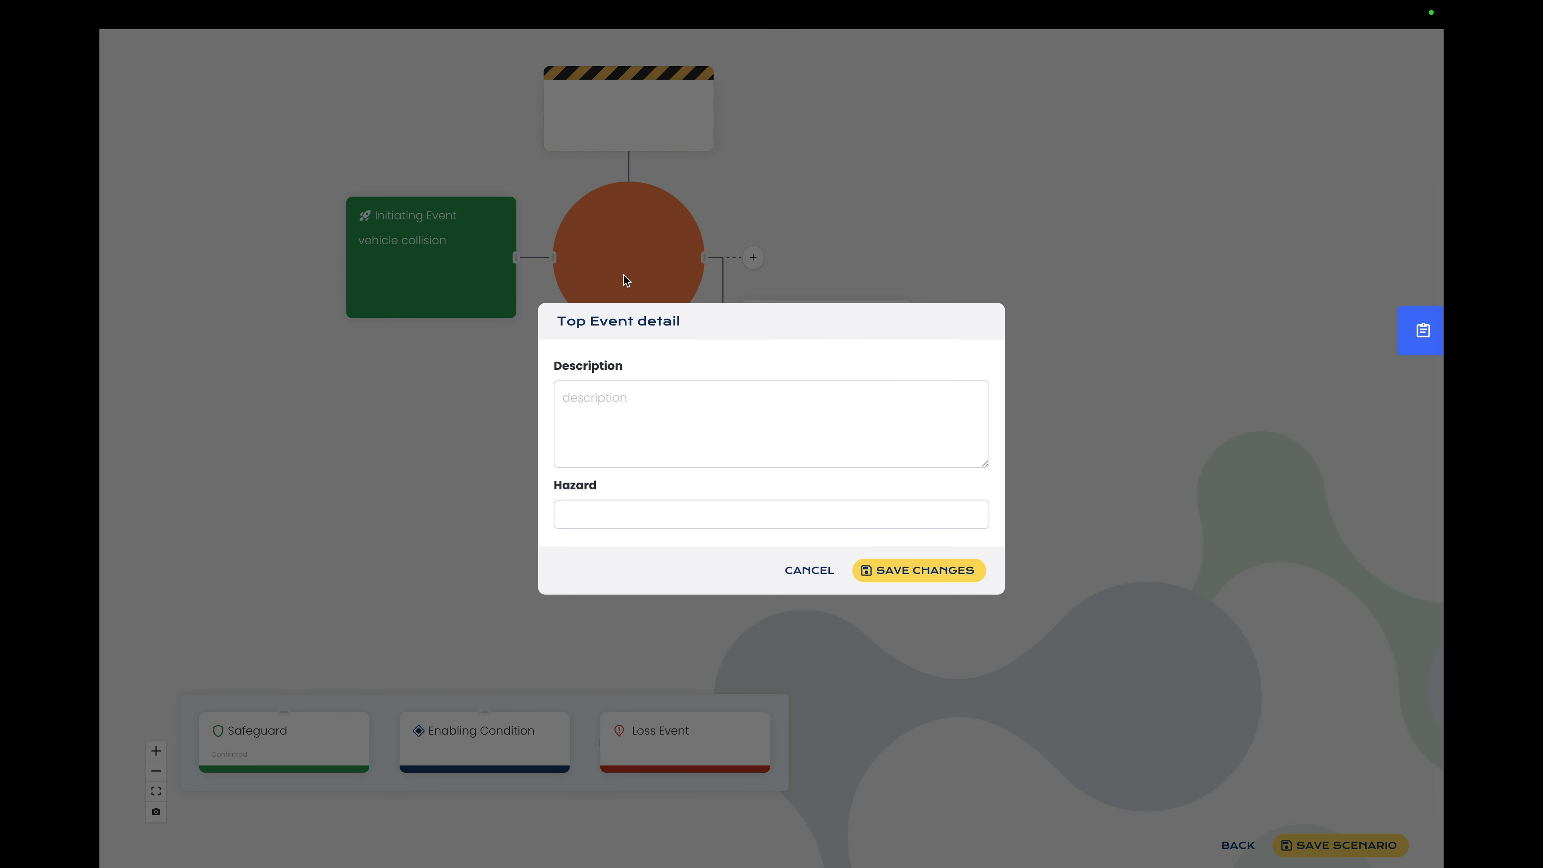
left_click(813, 434)
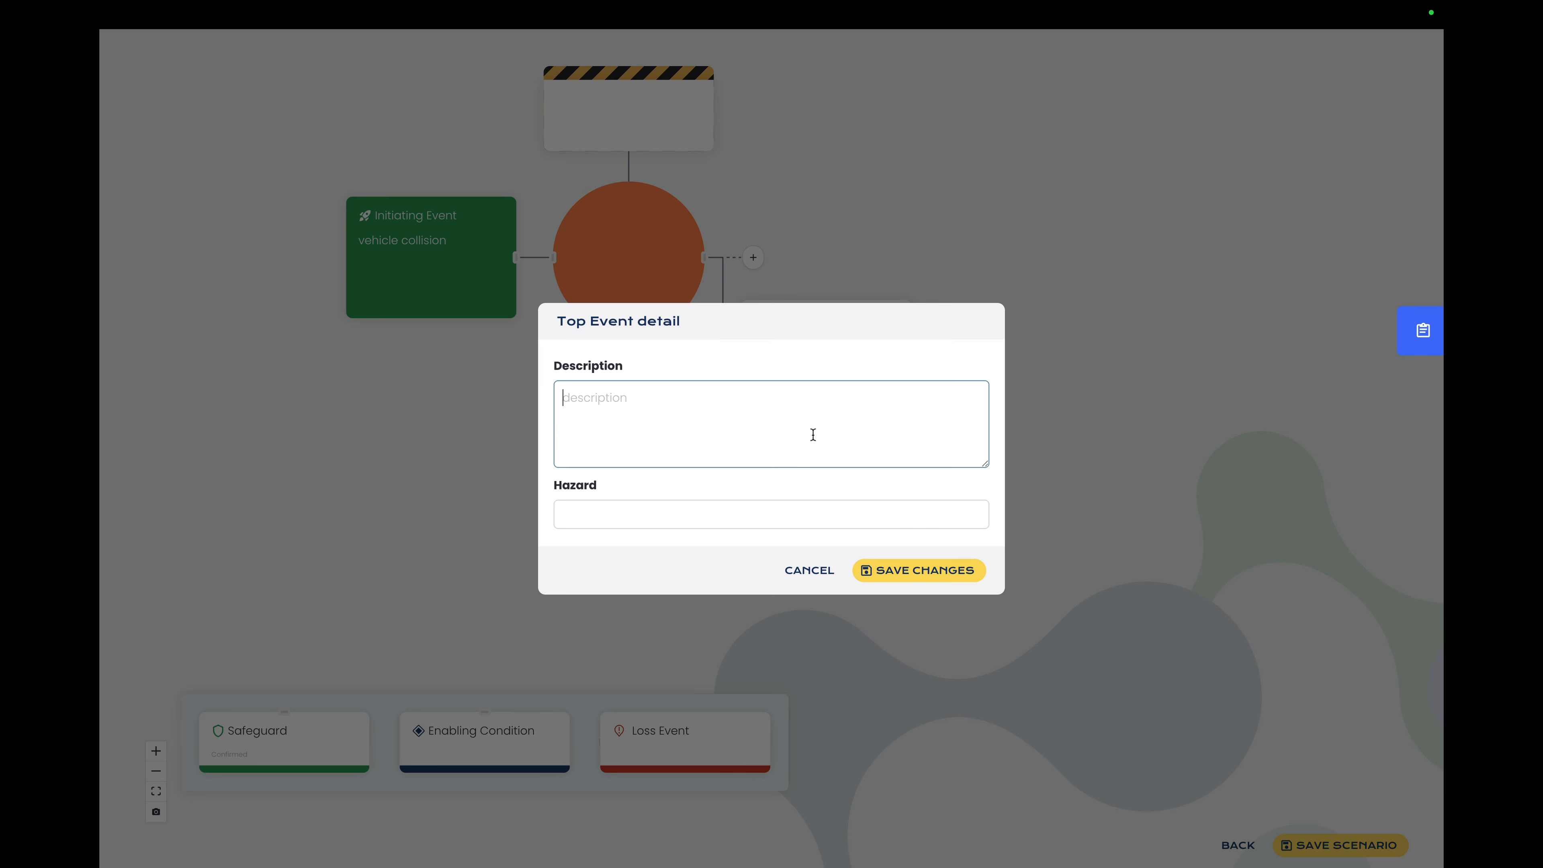
left_click(813, 435)
type("Pipe rupture")
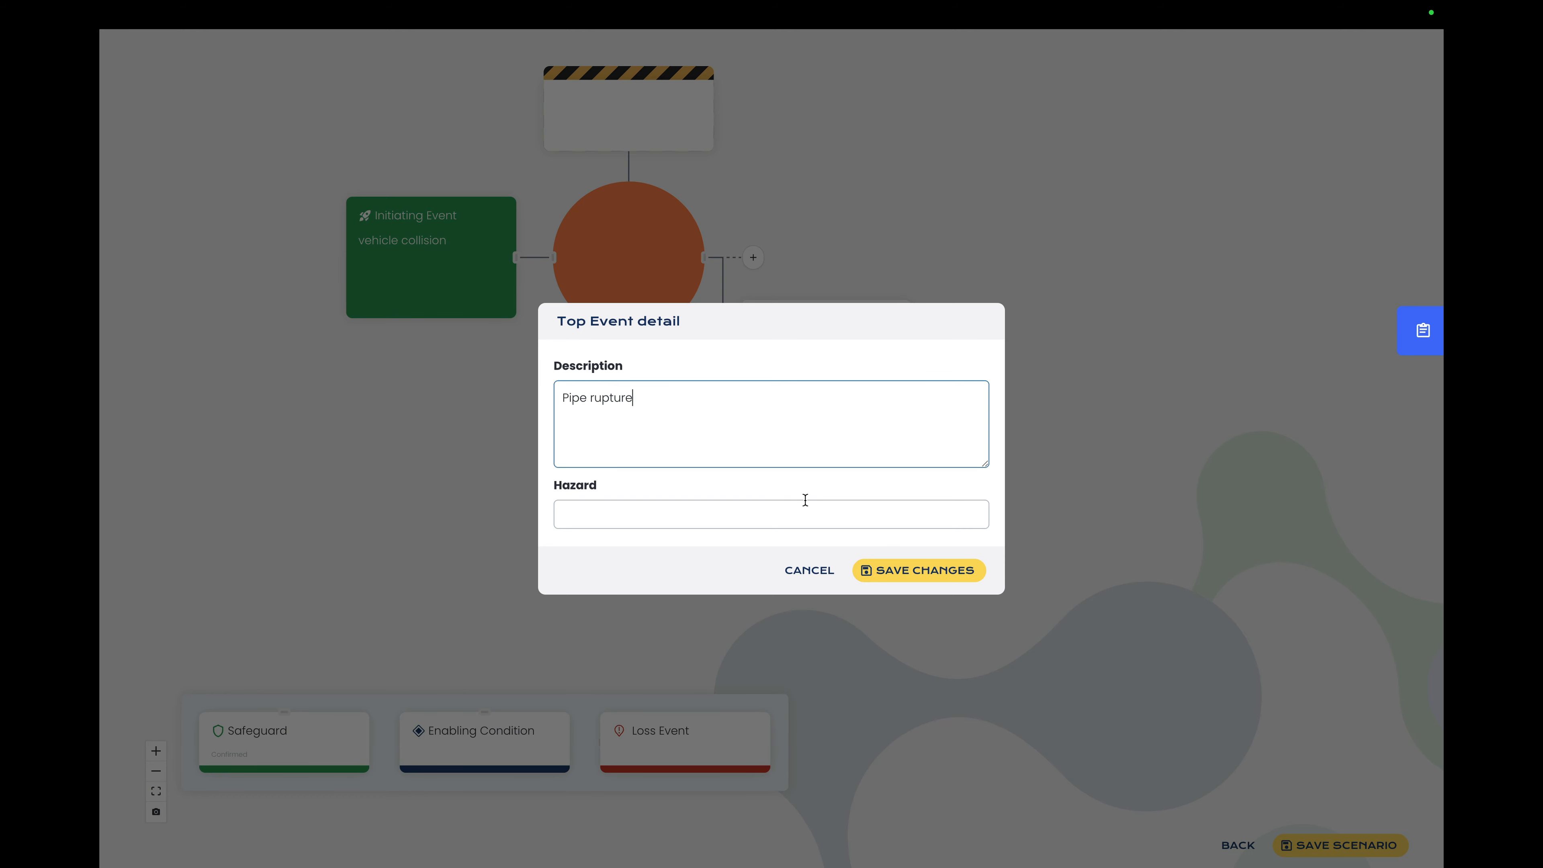
left_click(725, 515)
type("Ha")
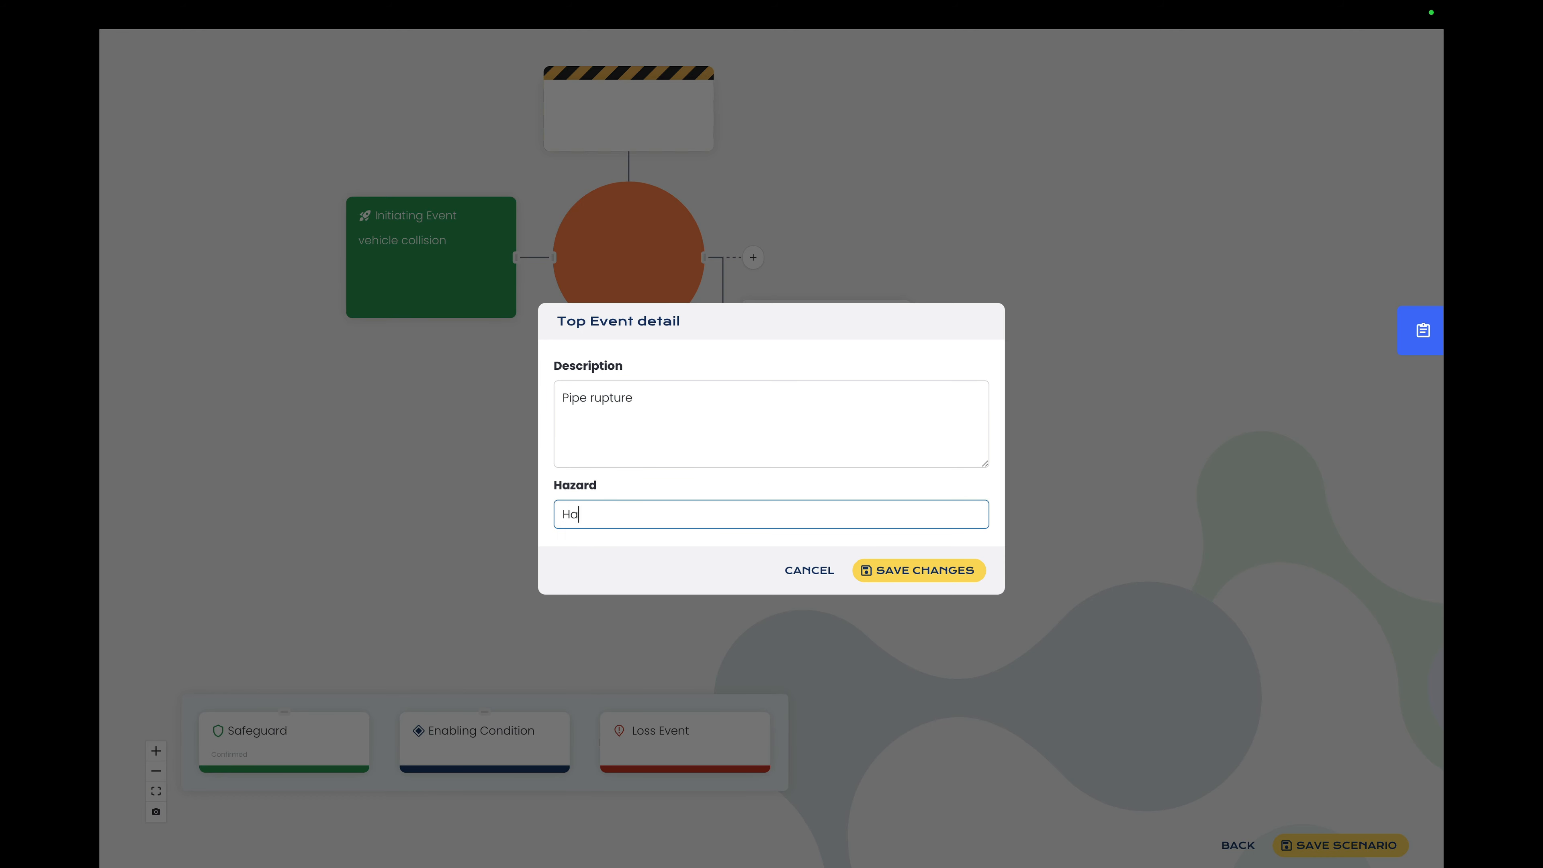
type("zardous liquids in piping")
left_click(942, 577)
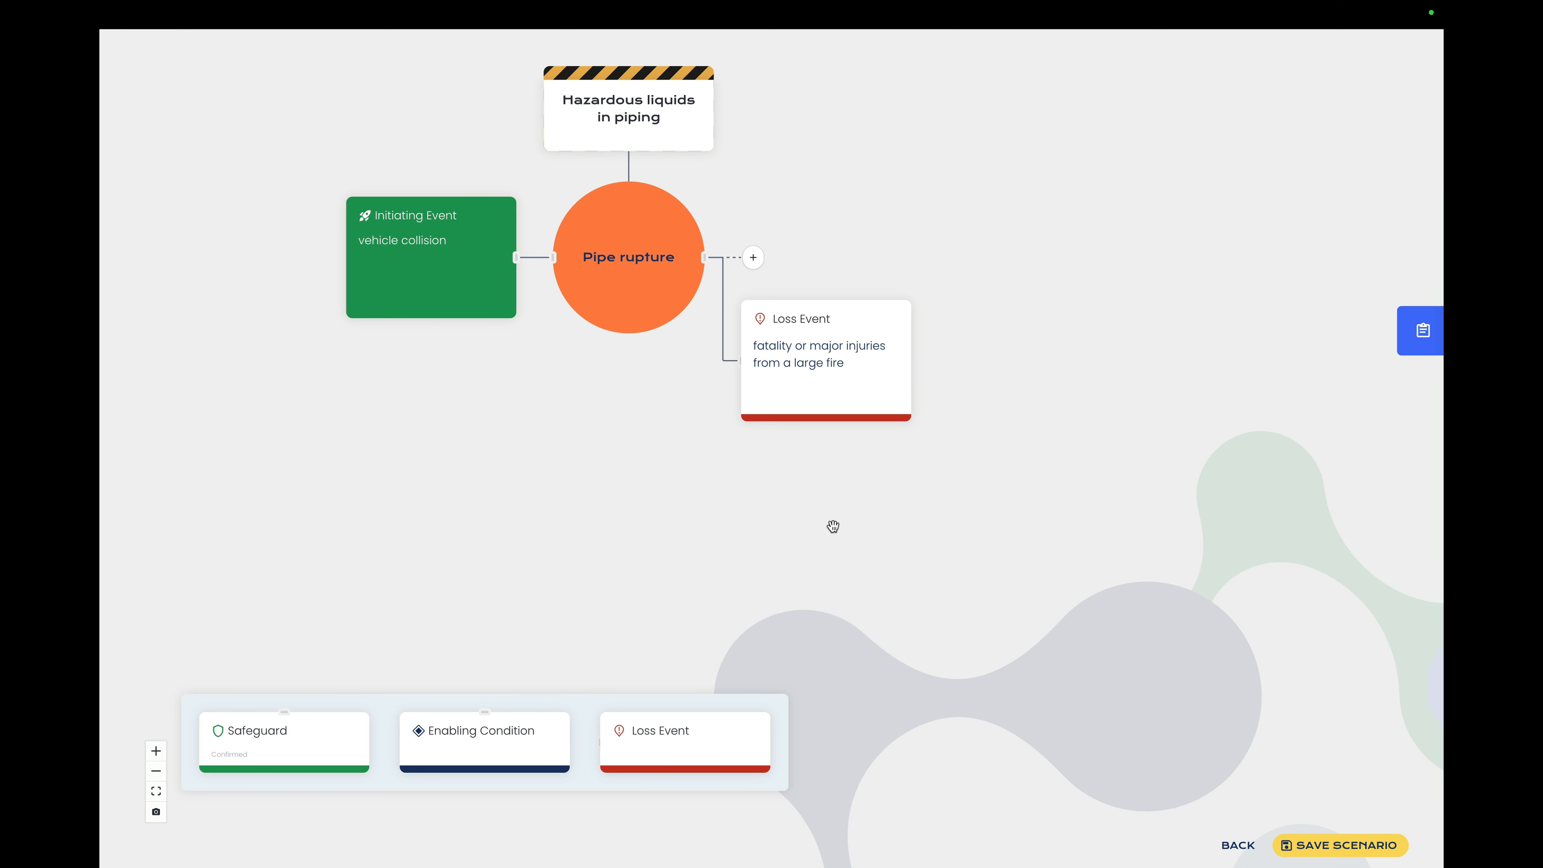
Step: Add a safeguard between the initiating and top events, tagged "Guard rails", with the safety function "pipe protection barriers are in place"
mouse_move(470, 311)
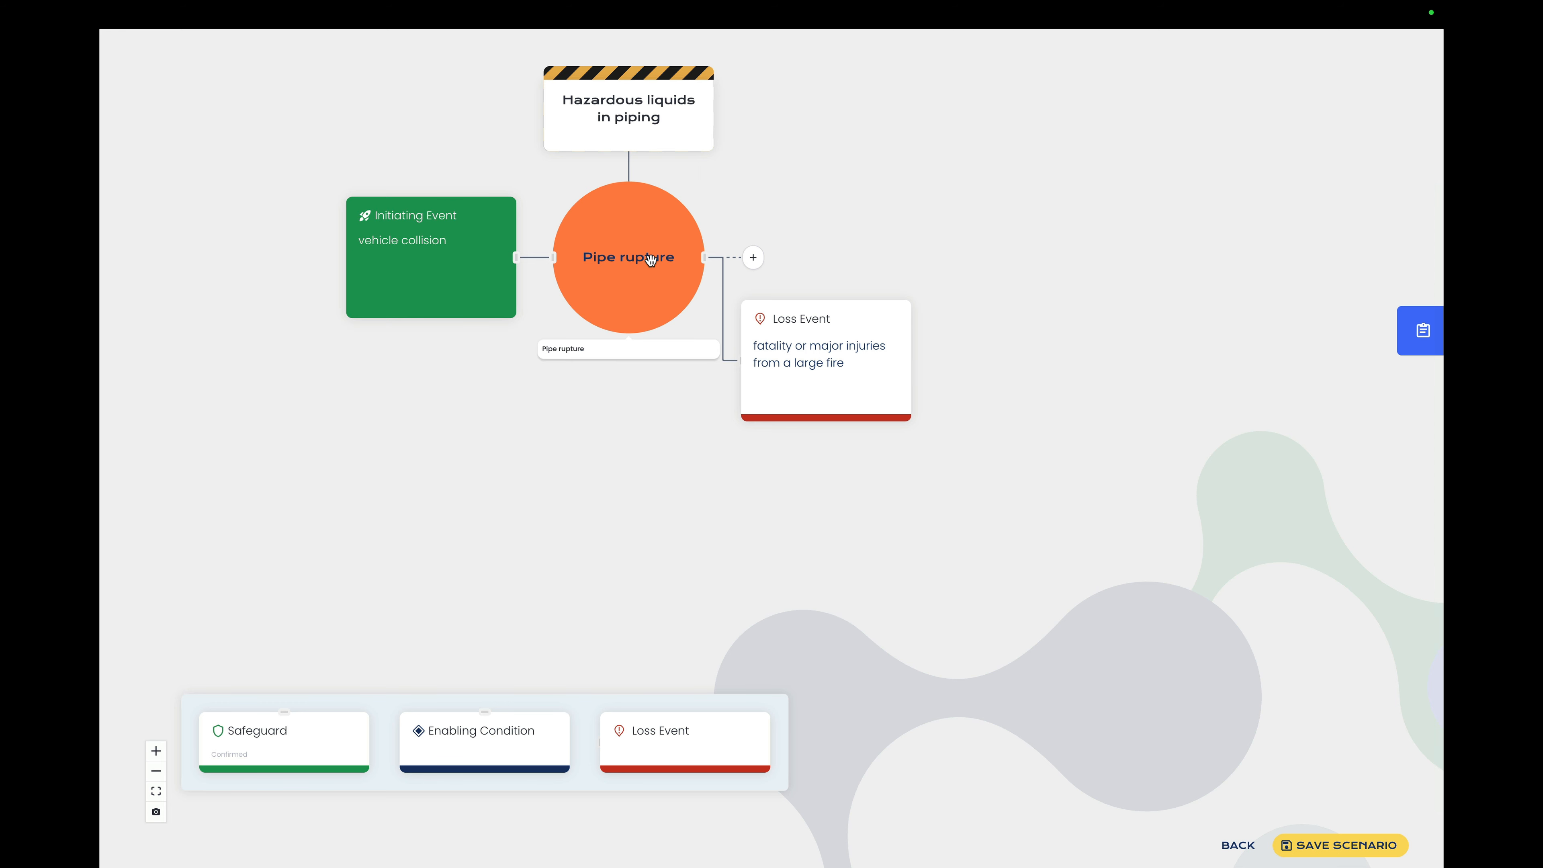
mouse_move(772, 394)
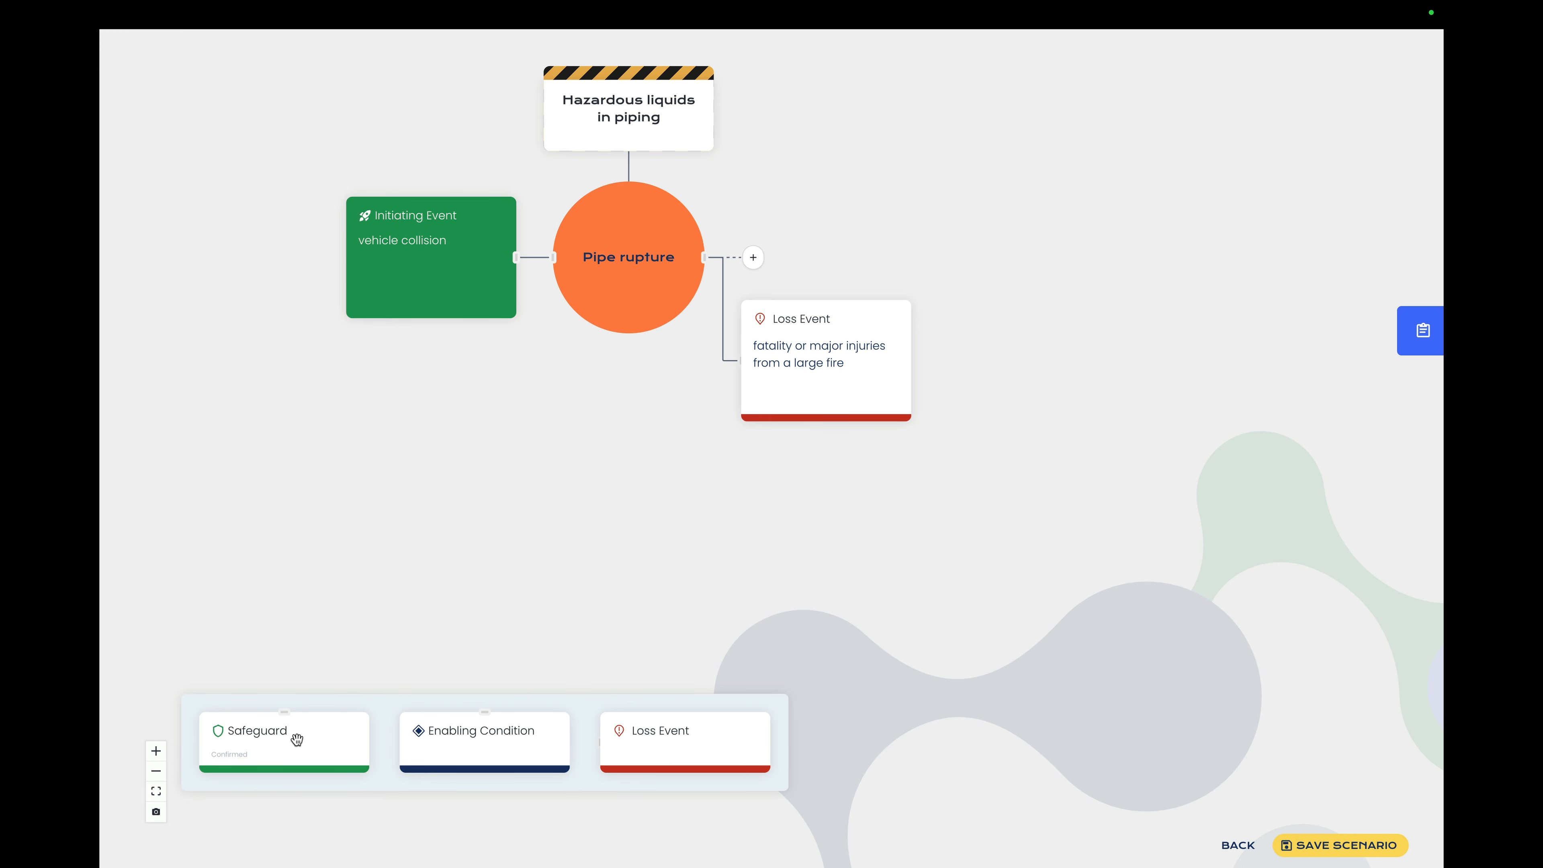
left_click_drag(296, 737, 550, 336)
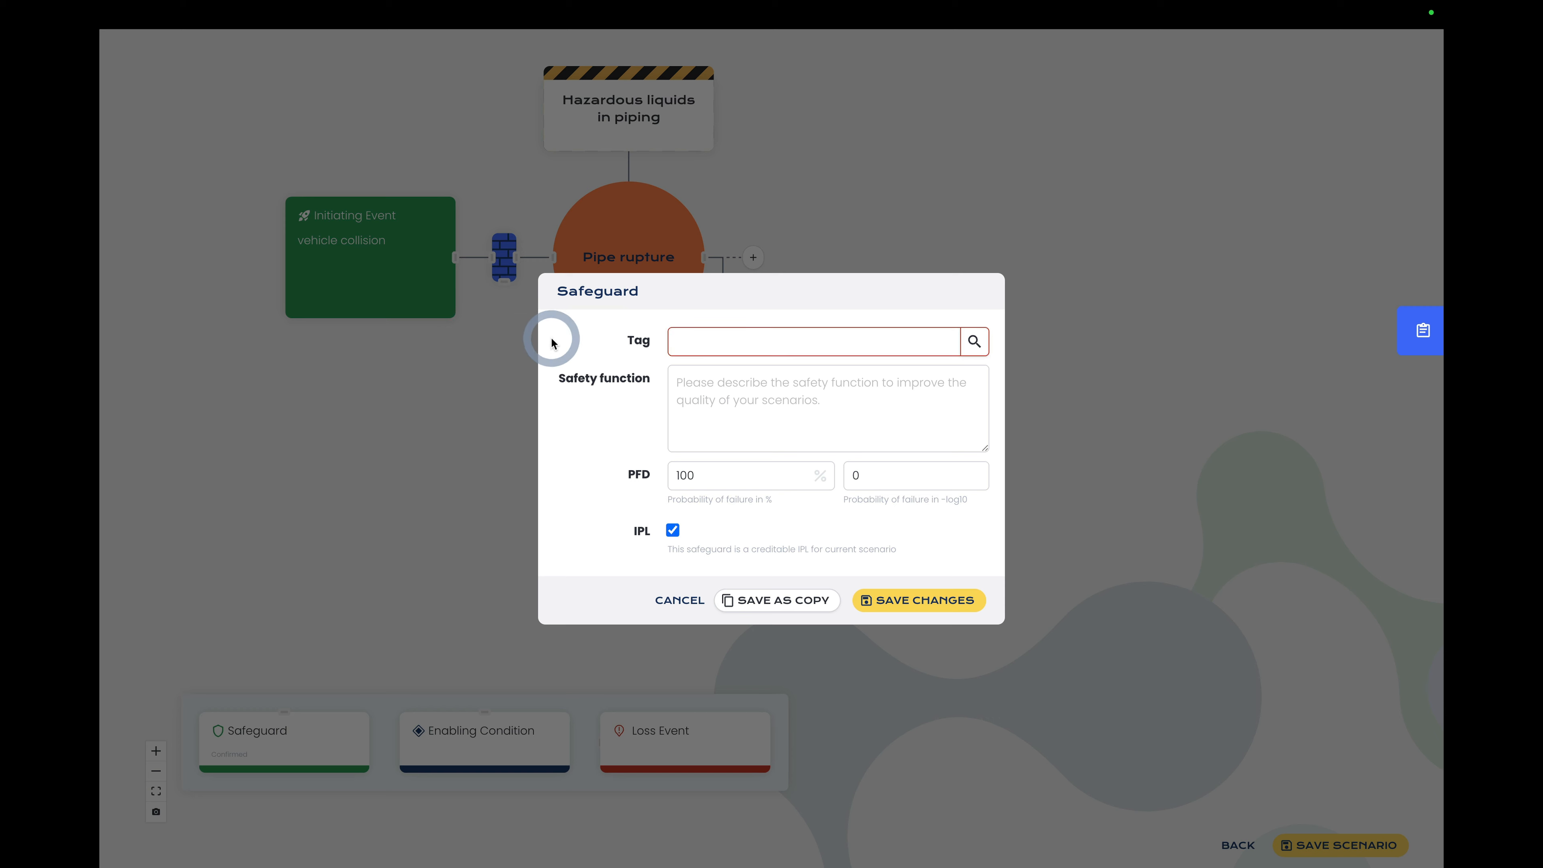
left_click(702, 340)
type("Guard ")
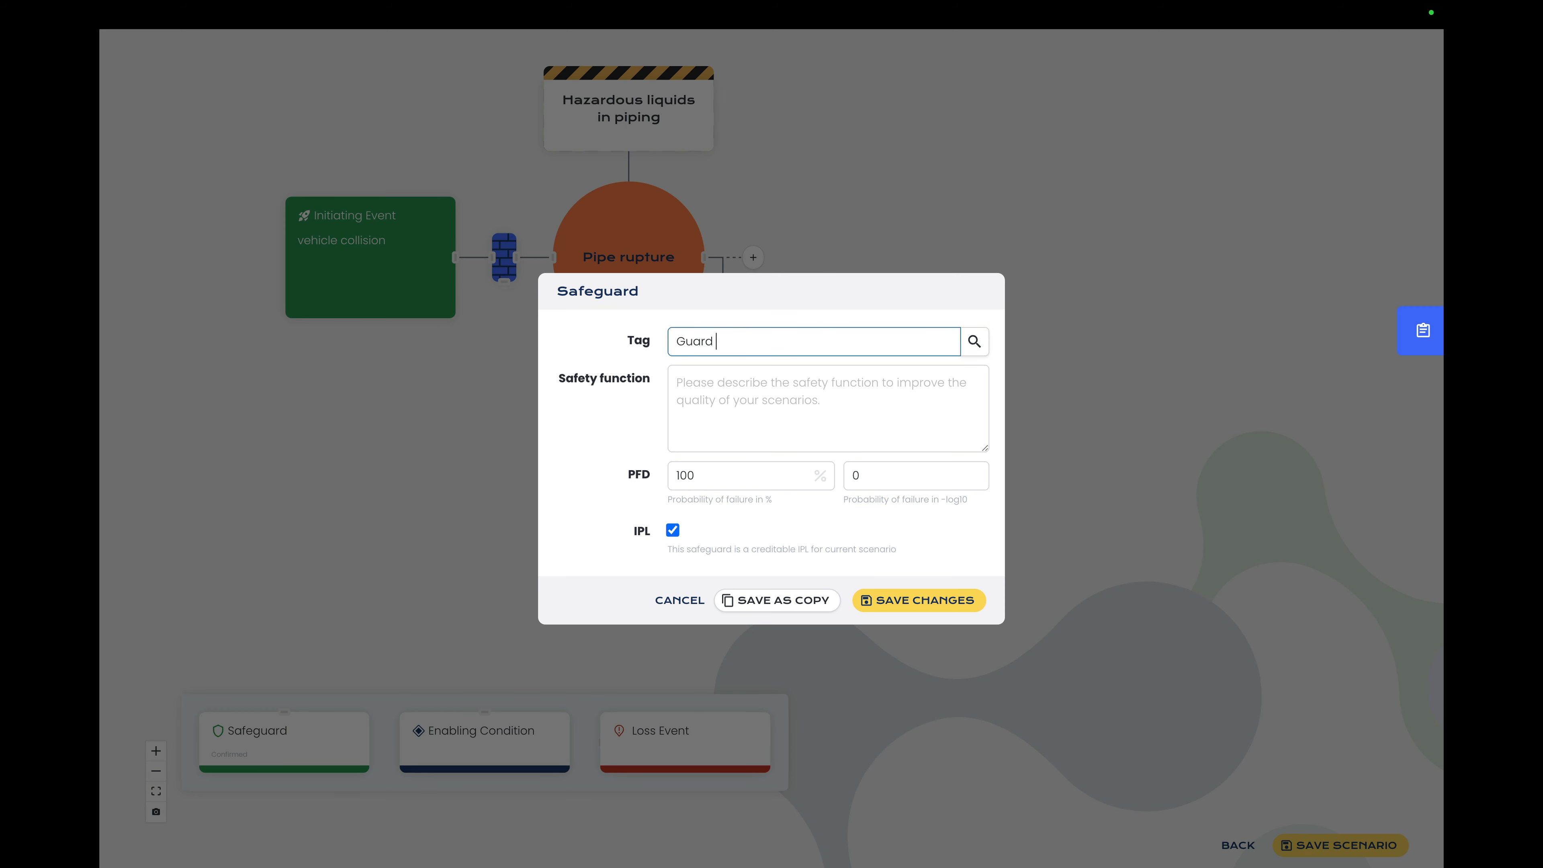
type("rails")
left_click(706, 386)
type("pipe prio")
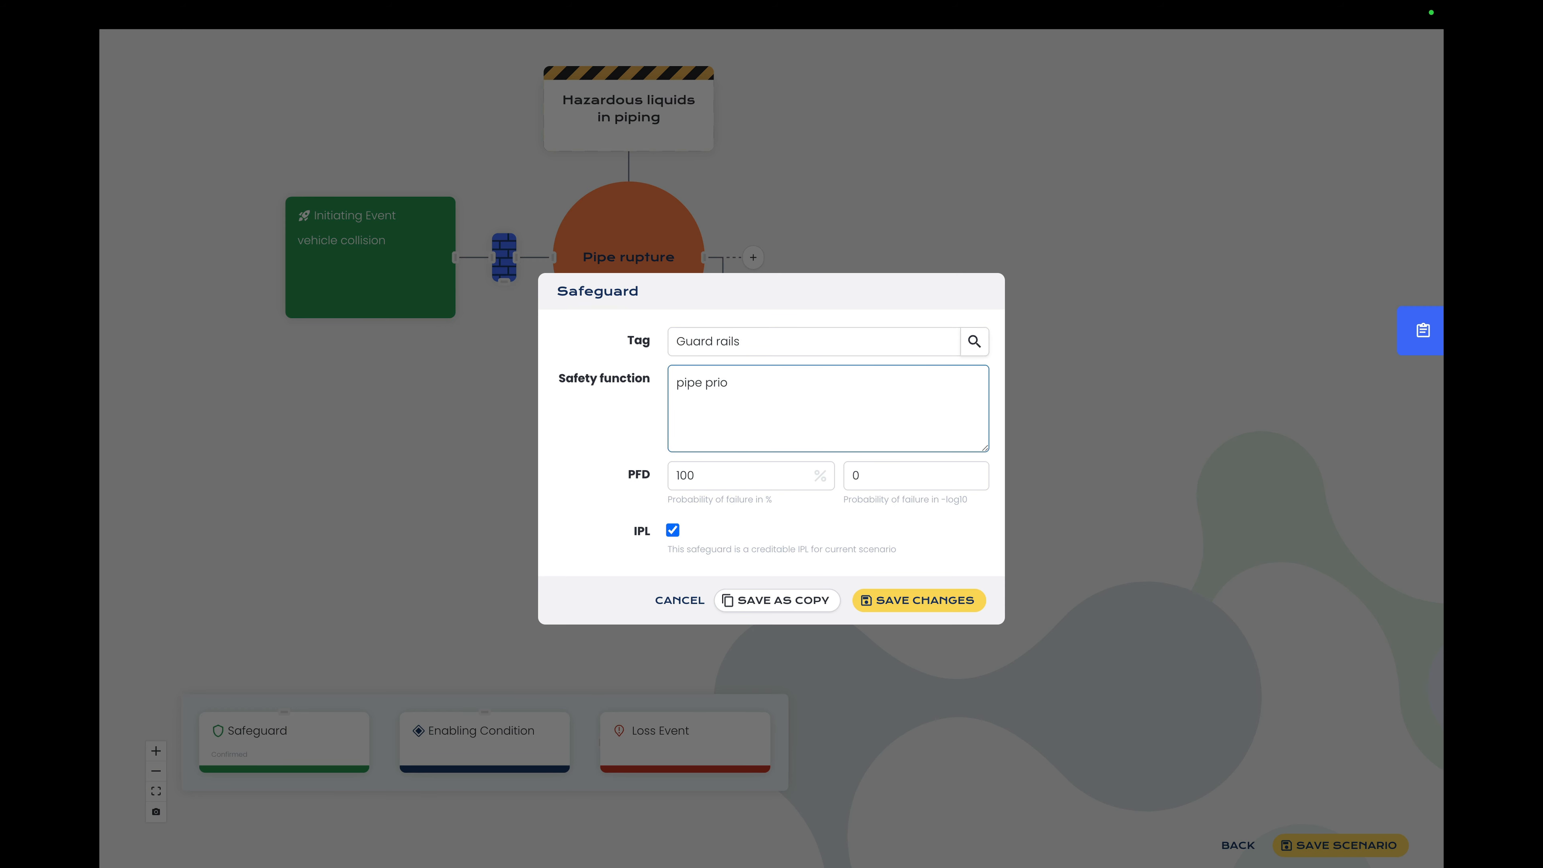
key("BackSpace")
key("BackSpace")
type("otection barriers are in place")
Step: Set the Guard rails safeguard's probability of failure to 1 (-log10) and save it
left_click(889, 473)
key("BackSpace")
type("1")
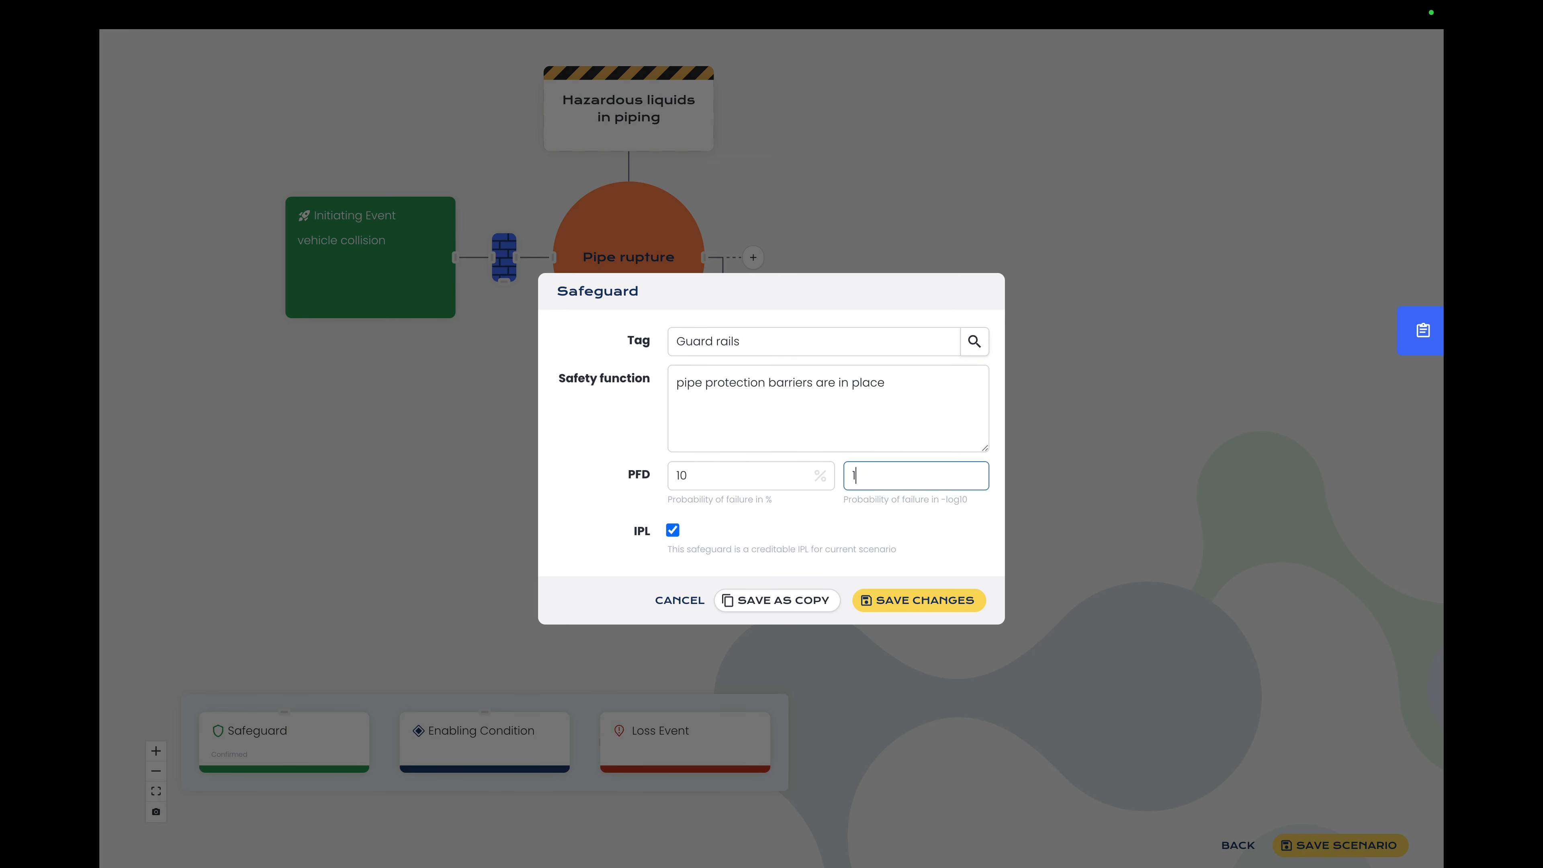
left_click(907, 608)
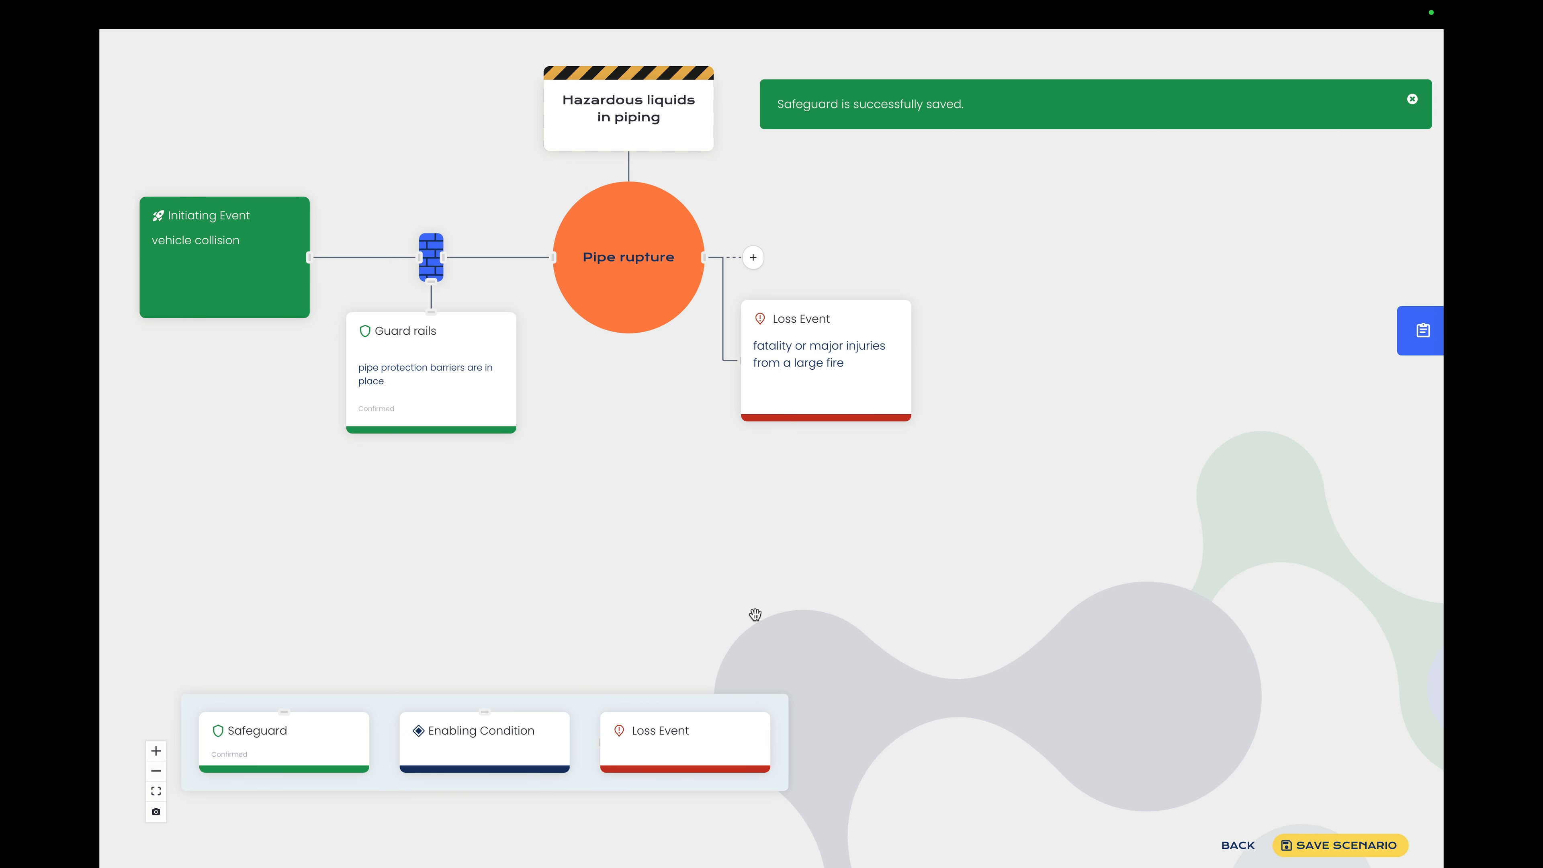
Step: Add a second safeguard before the top event, tagged "Site traffic rules", with a probability of failure of 1 (-log10)
left_click_drag(359, 772, 489, 404)
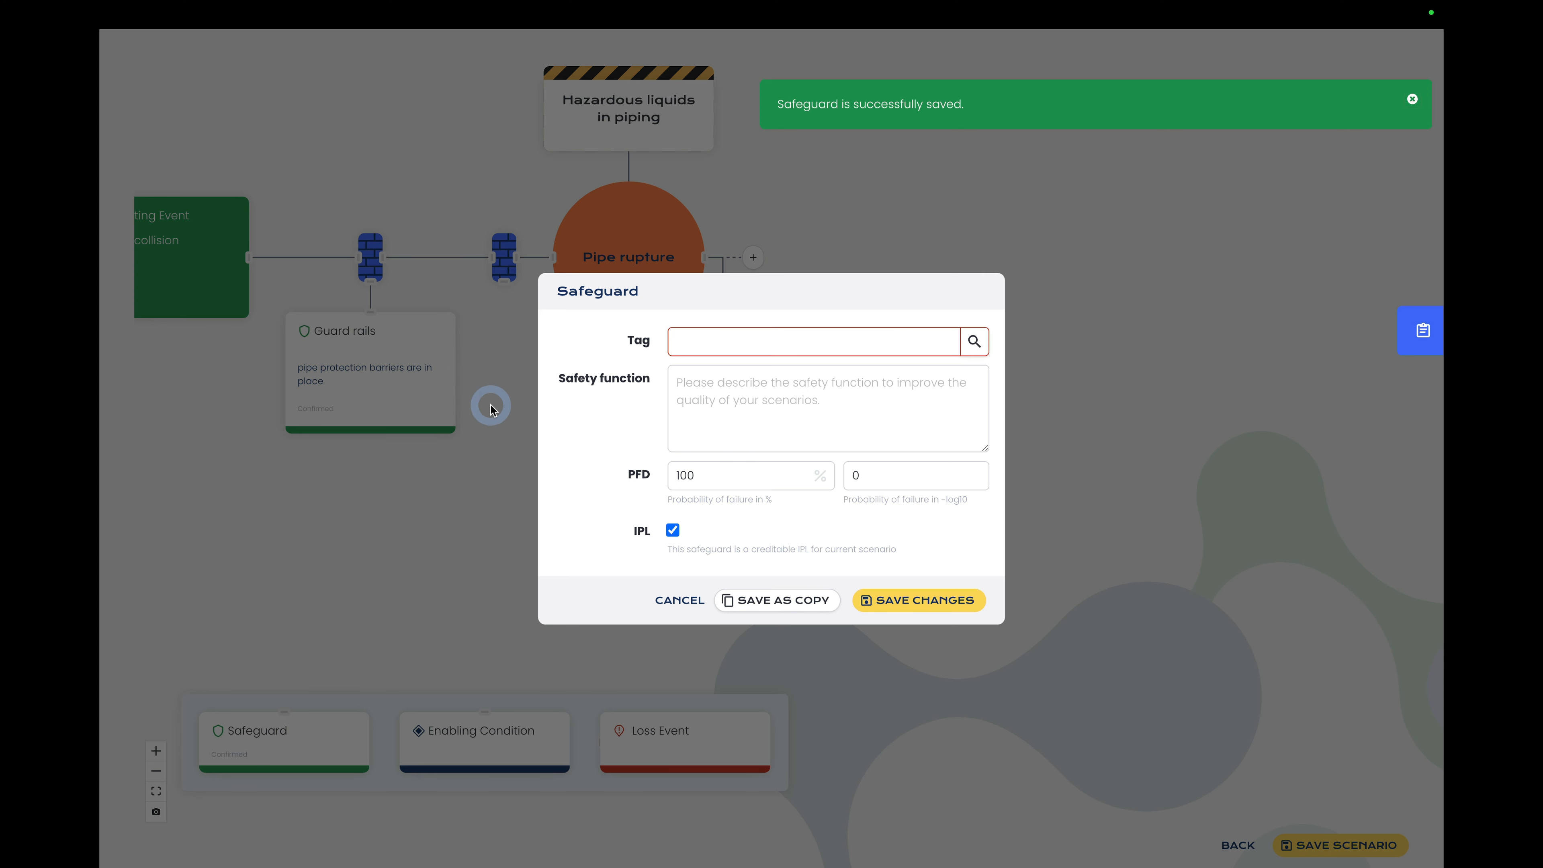
left_click(734, 341)
type("Si")
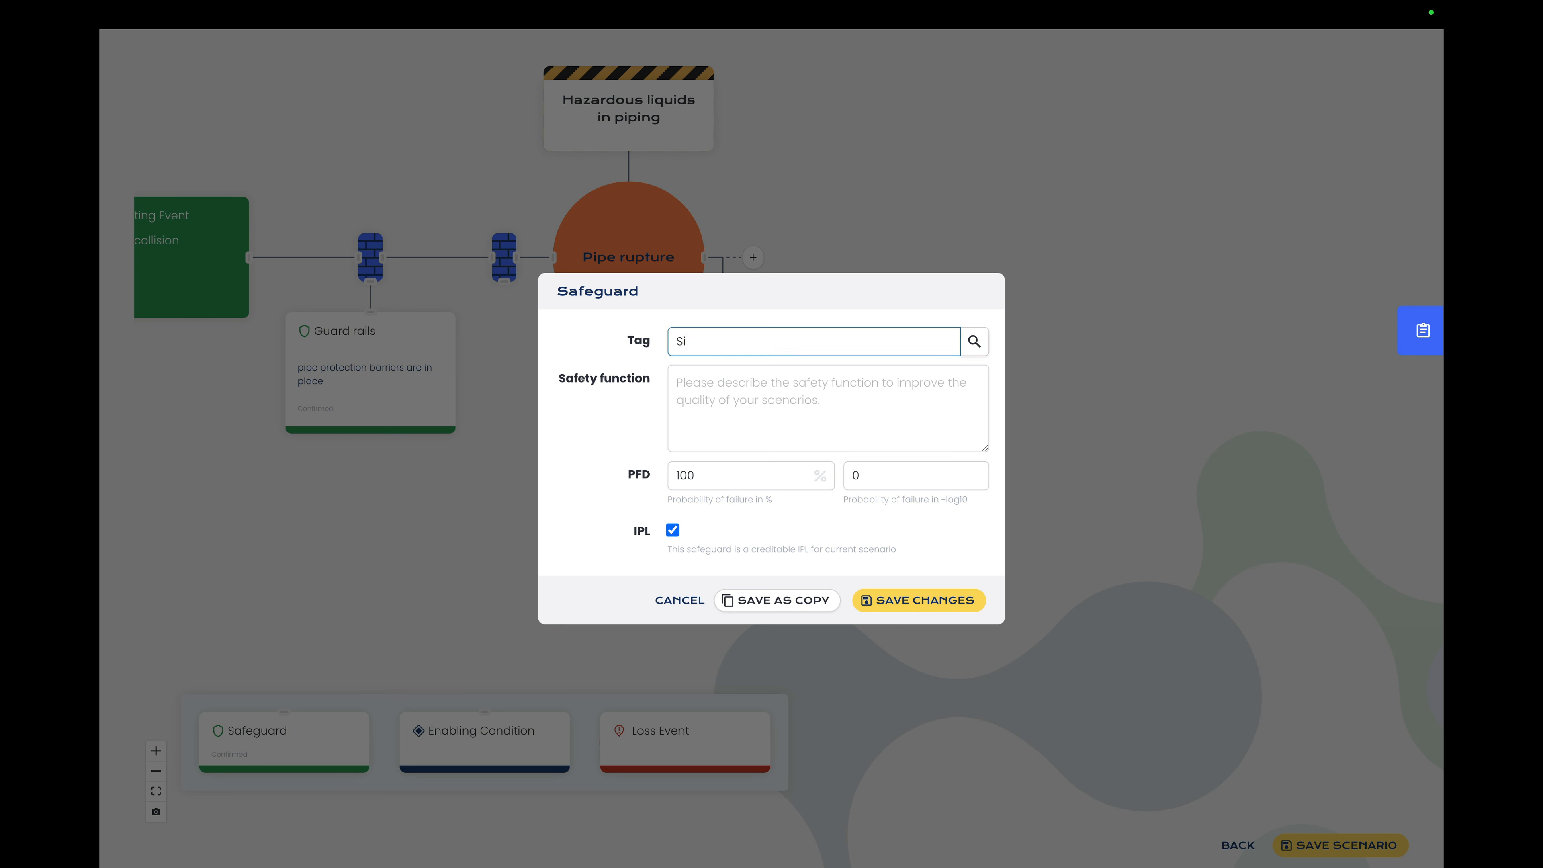
type("te traffic rules")
left_click(895, 475)
type("1")
Step: Enter "maximum speed of 15 km/h" as the Site traffic rules safeguard's safety function and save it
left_click(870, 392)
type("ma")
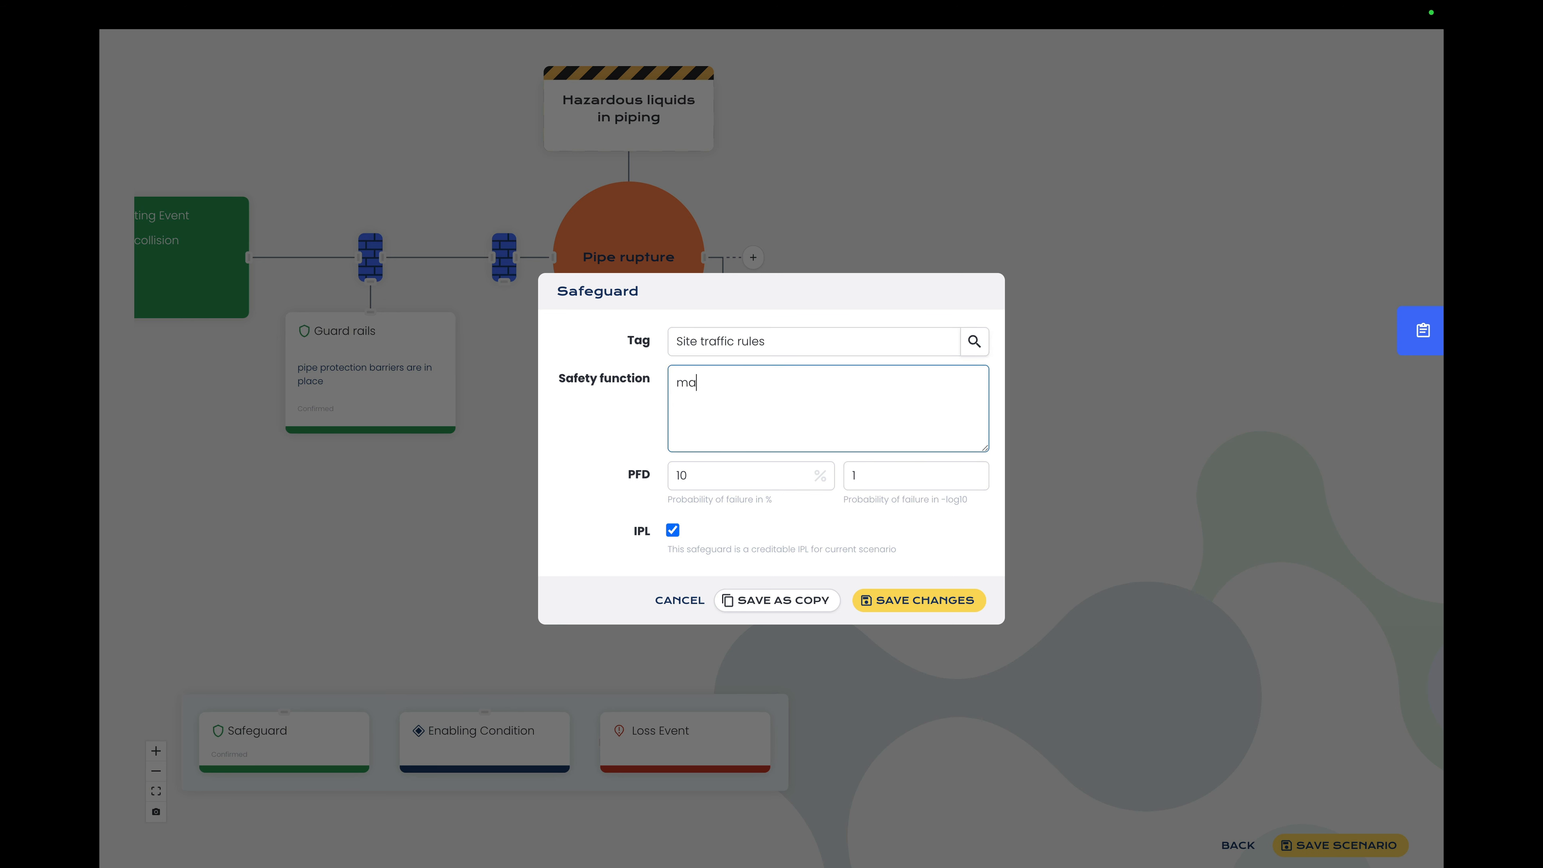
type("ximum speed of 15 km/h")
left_click(914, 602)
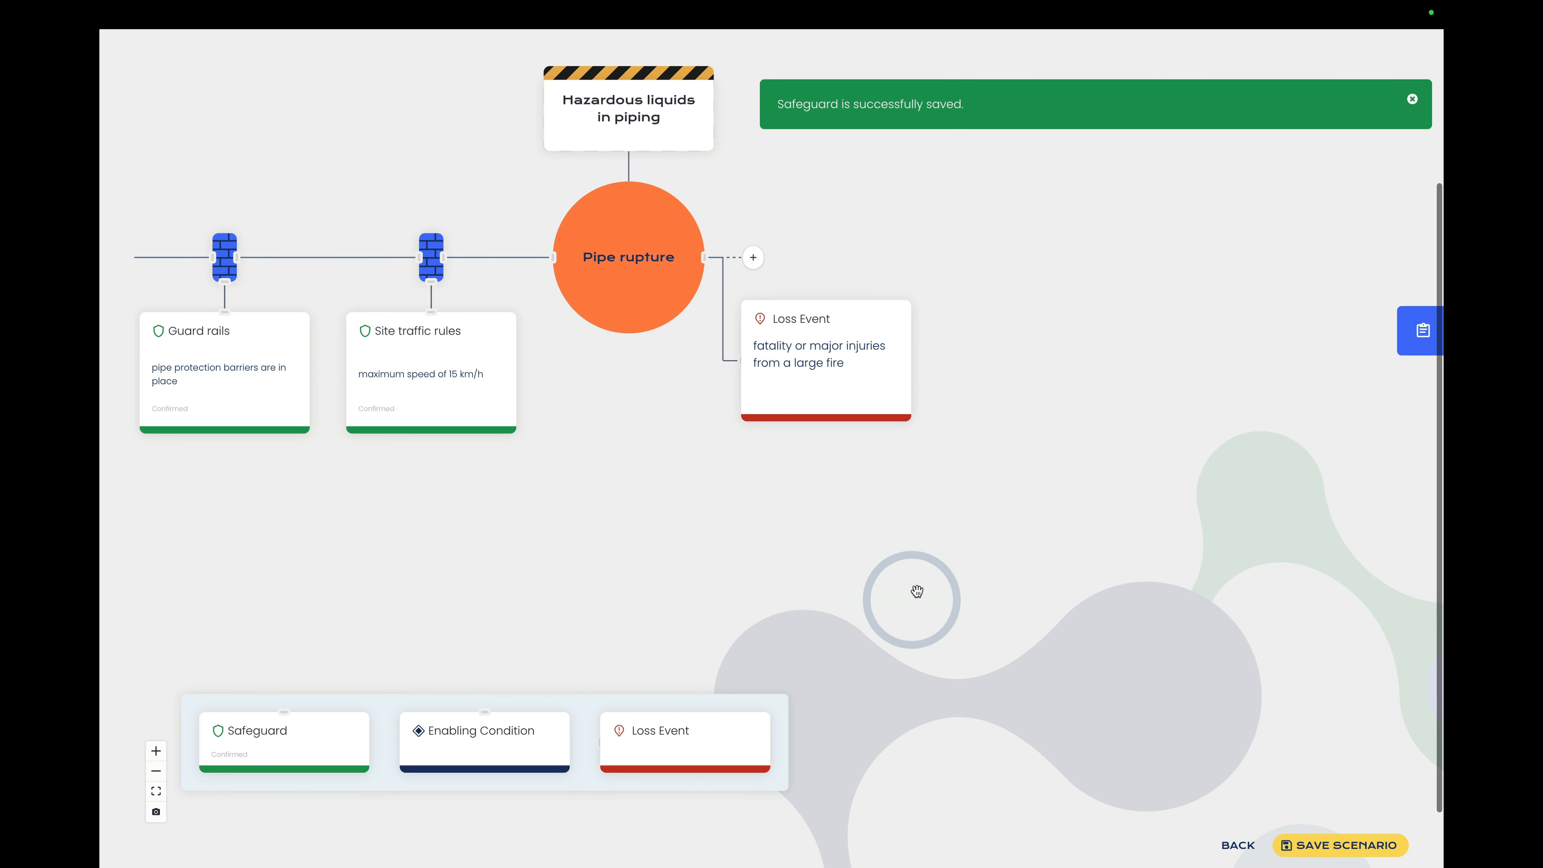
Step: Add a barrier between the Pipe rupture top event and the loss event, and attach a new safeguard to it
left_click(156, 791)
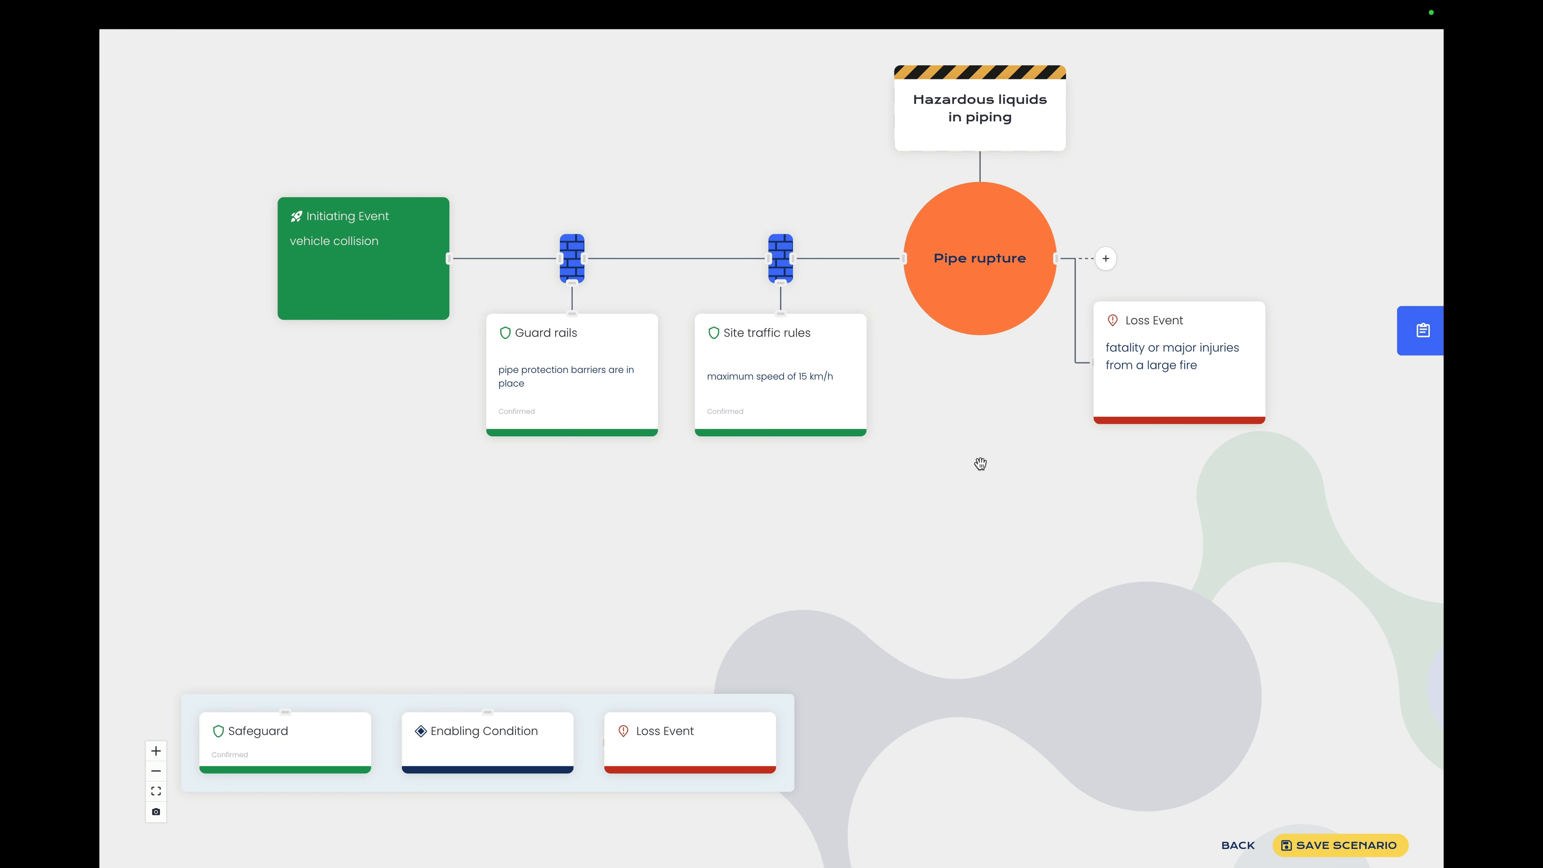
left_click(1076, 311)
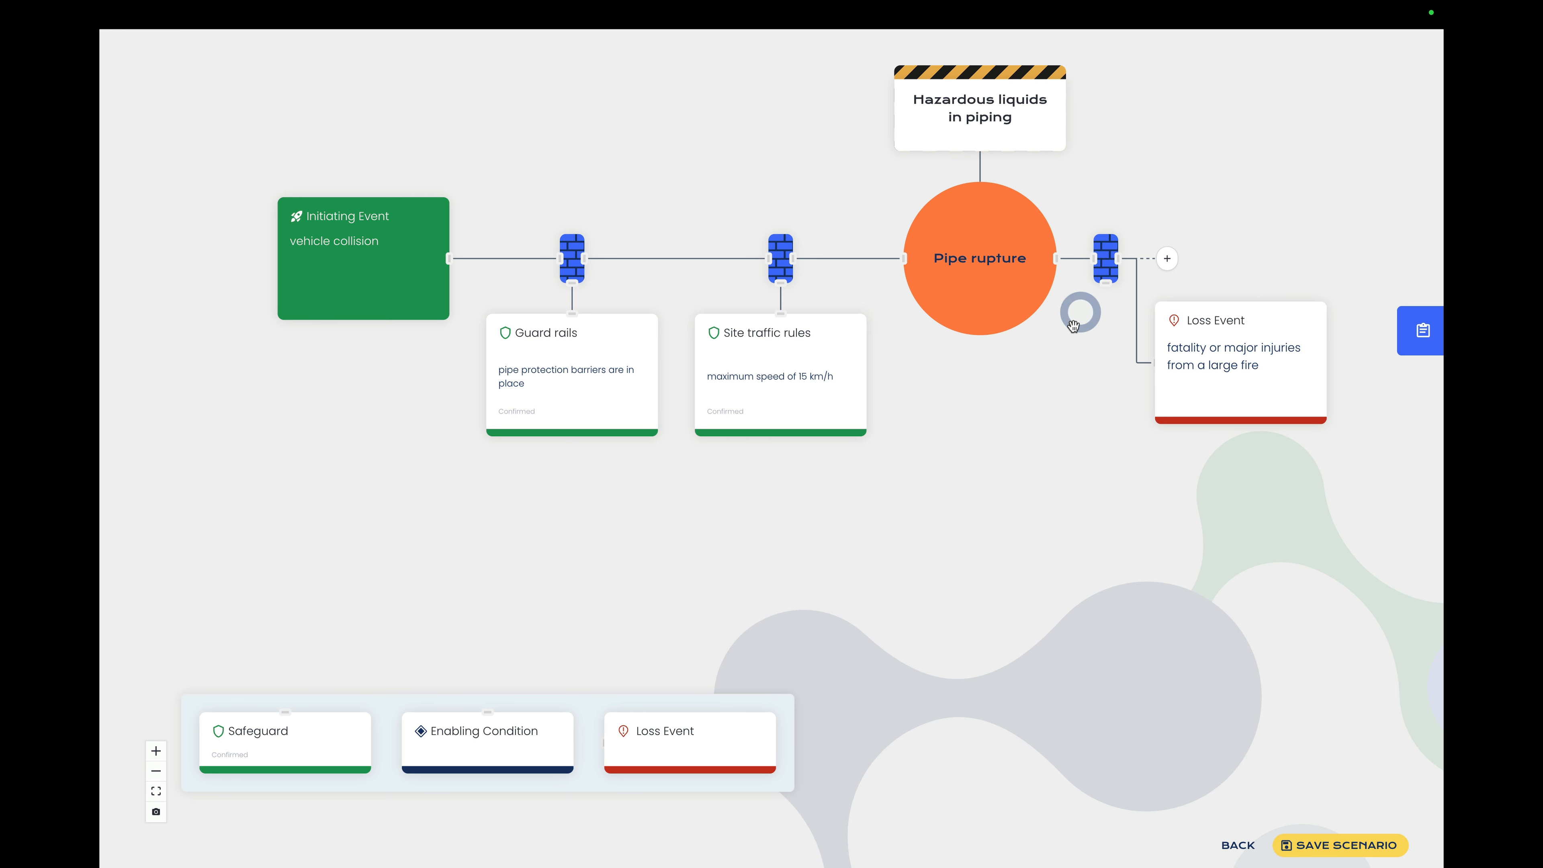
left_click_drag(244, 705, 1088, 412)
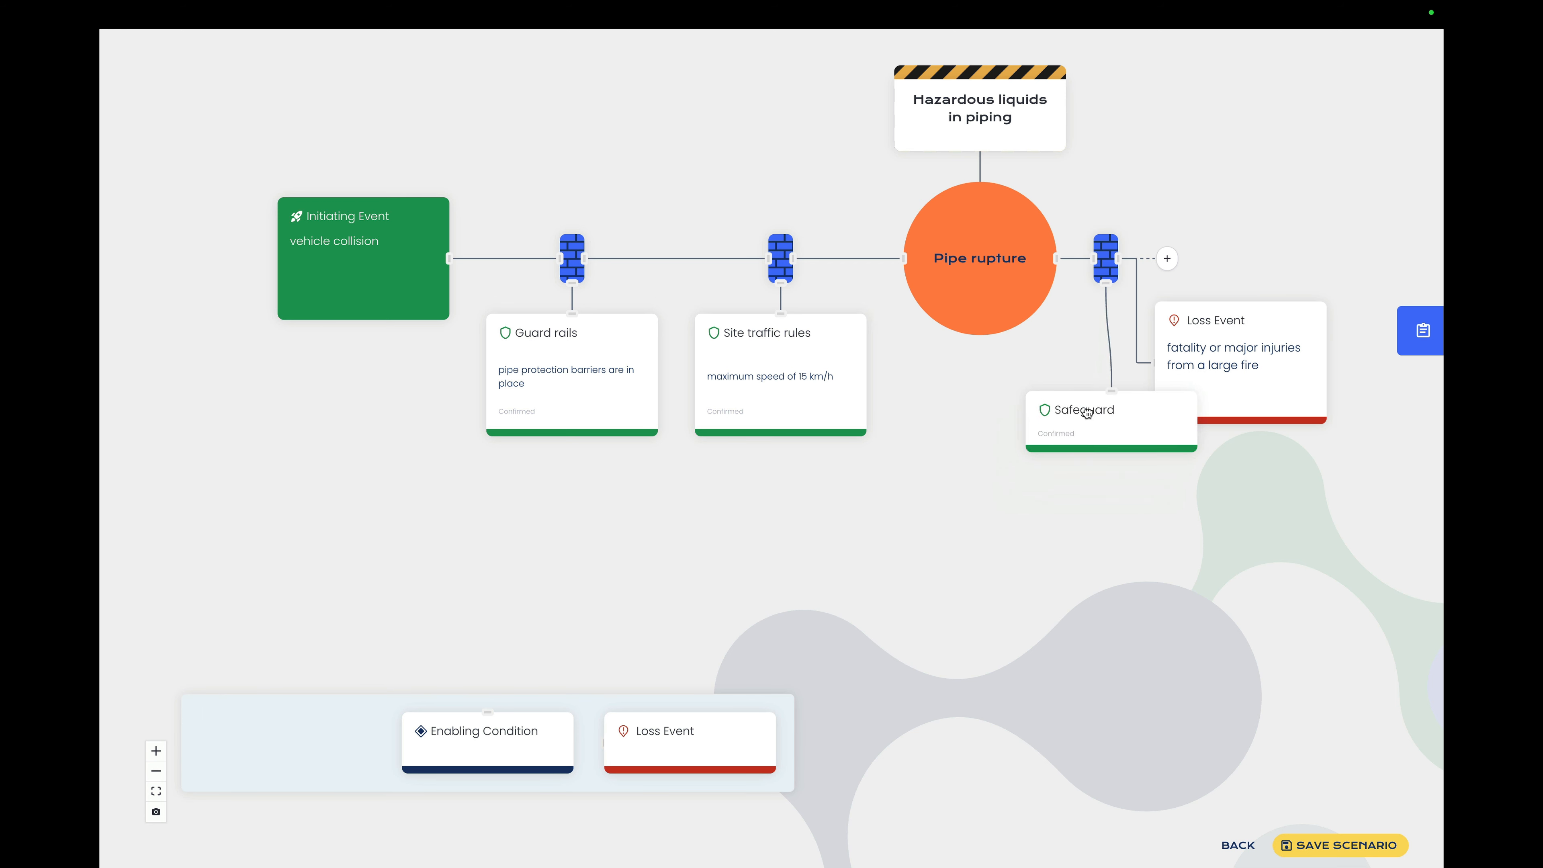
Step: Search the safeguard tags for "Company fire brigade foam", apply the existing "COMPANY FIRE BRIGADE | Foam" safeguard, and review its details
left_click(791, 343)
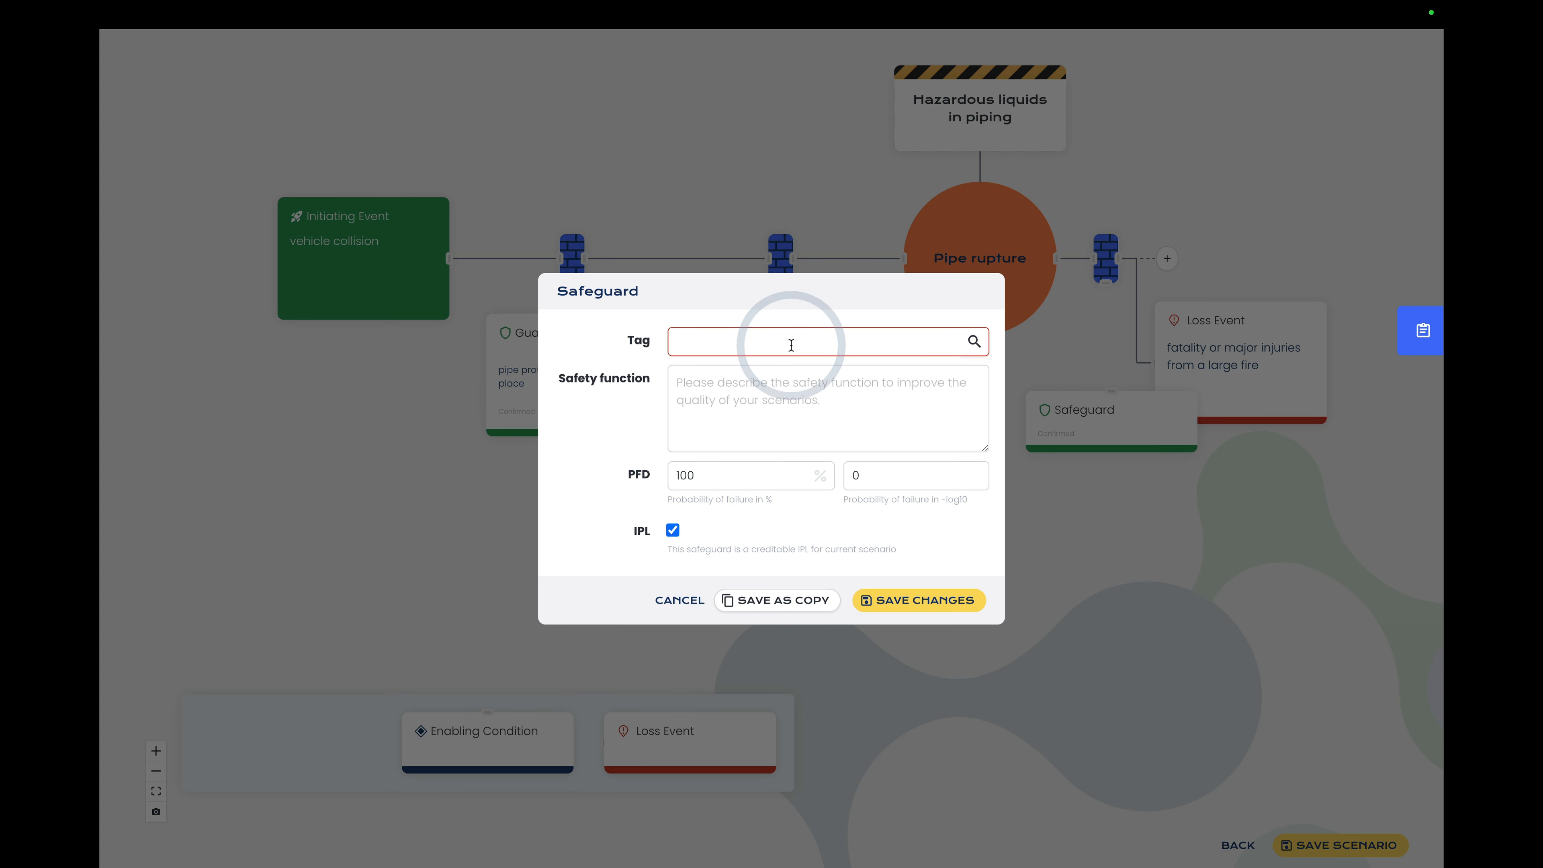
type("Comp")
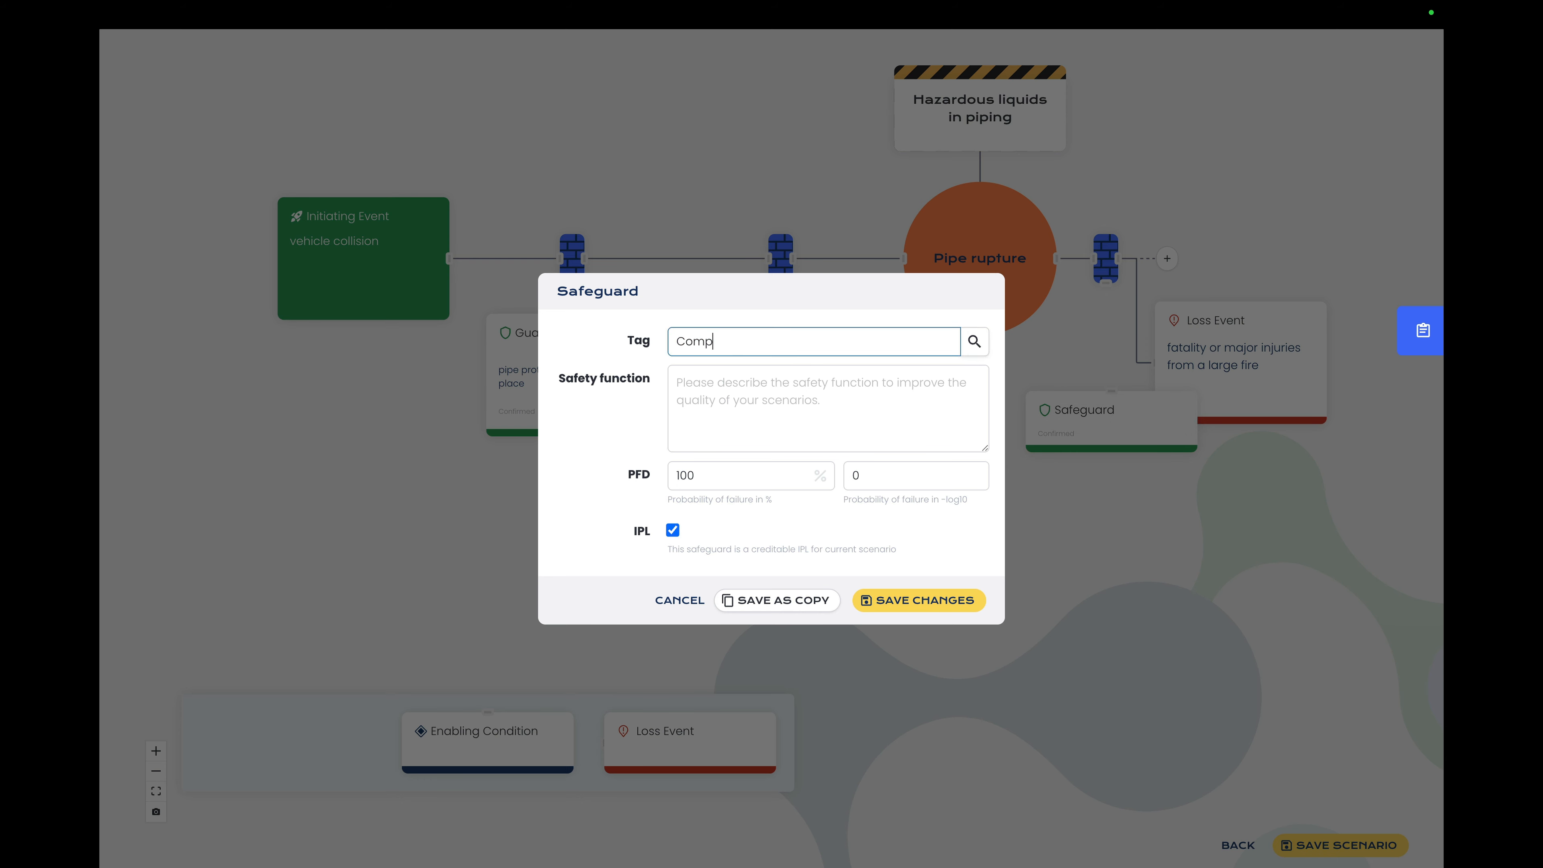
type("any fire brigade foam")
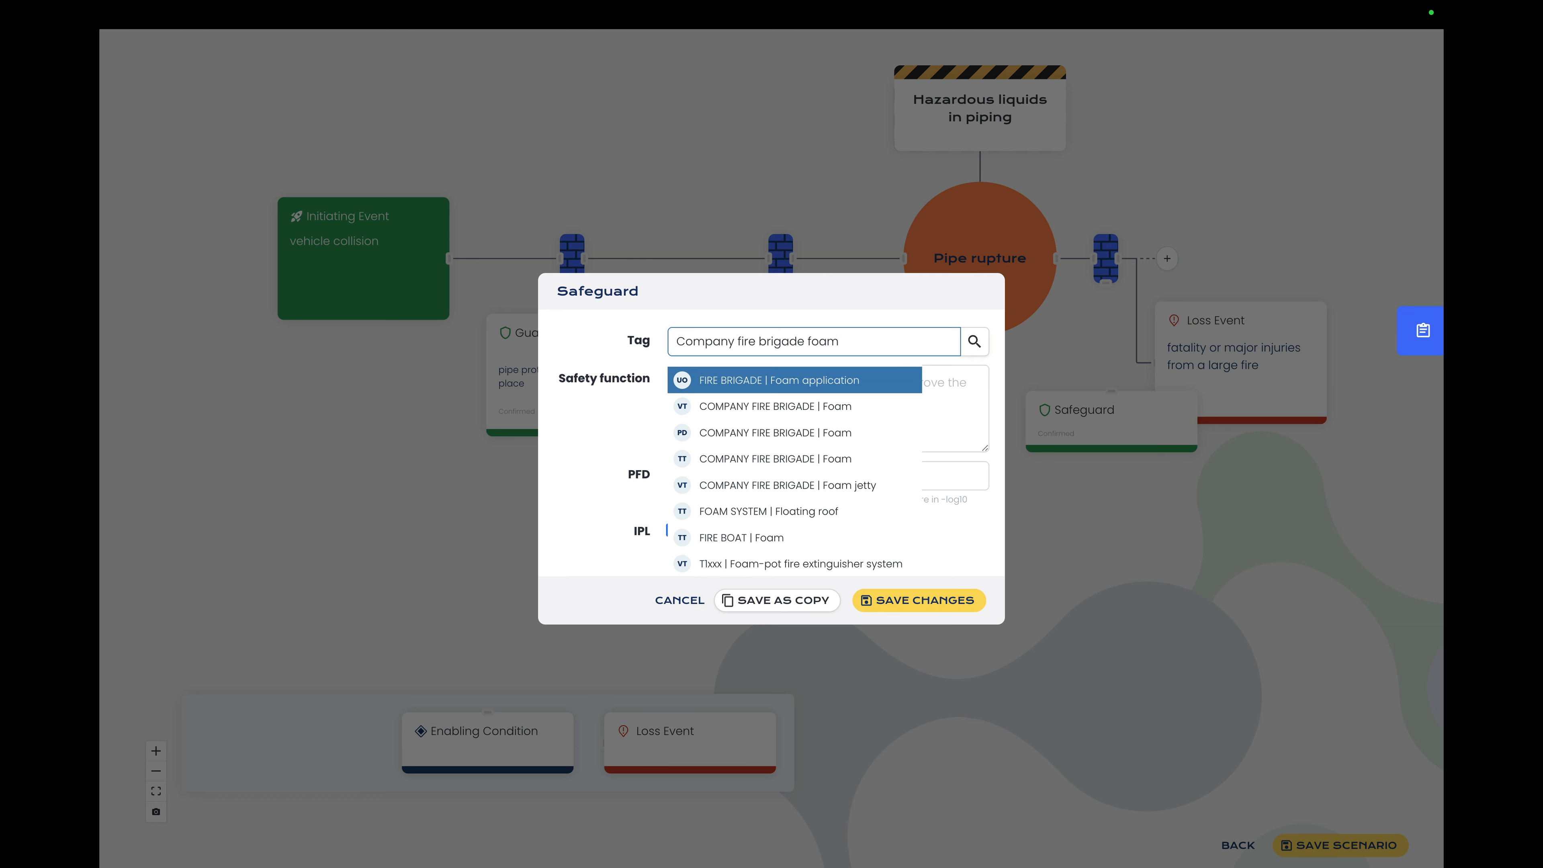
left_click(730, 470)
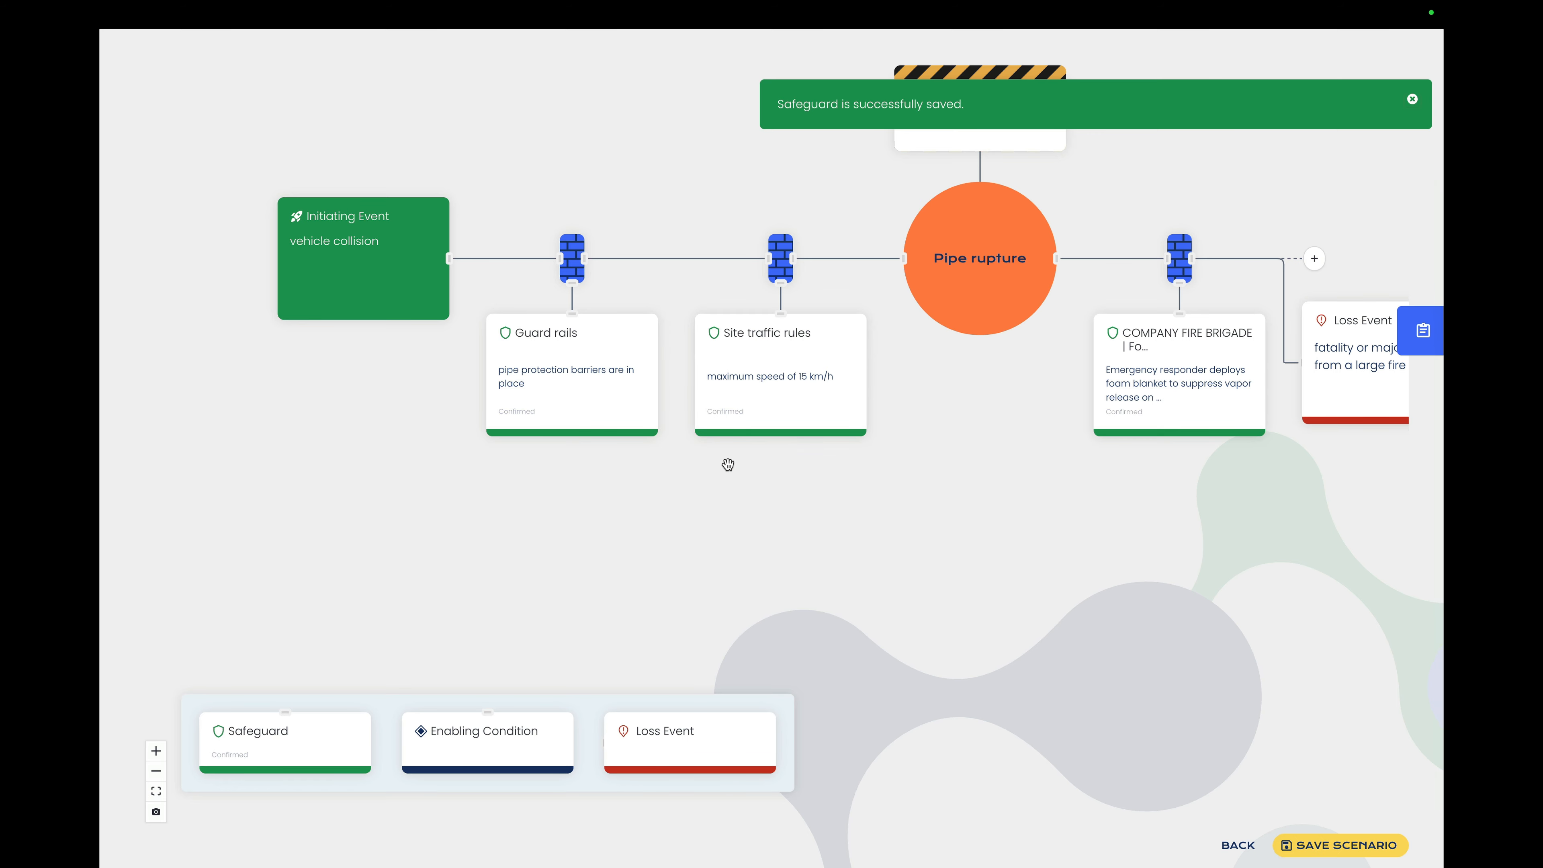
left_click(1171, 374)
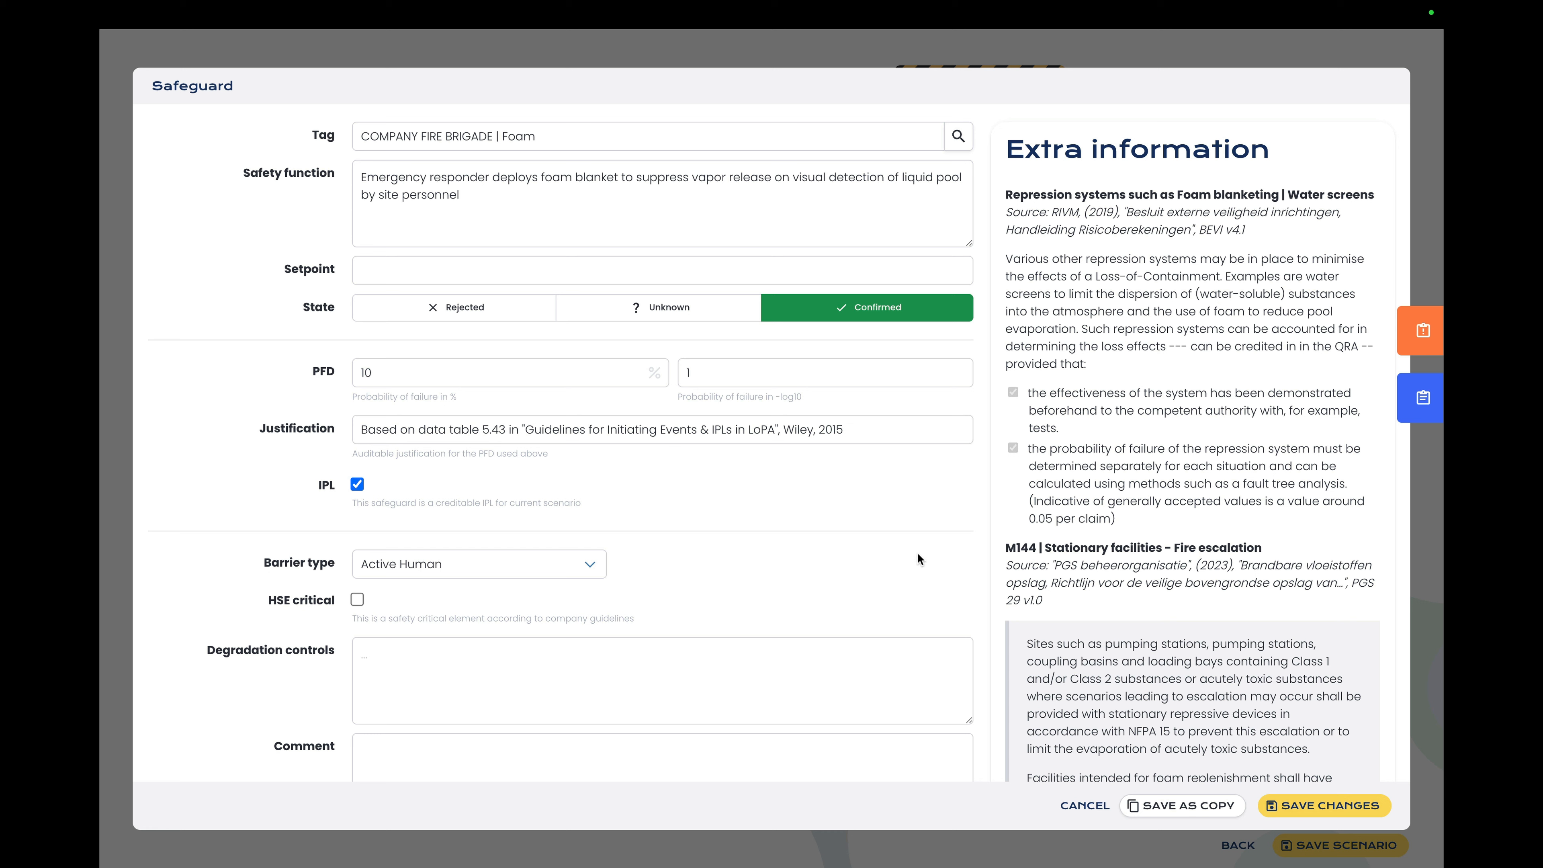
left_click(1058, 806)
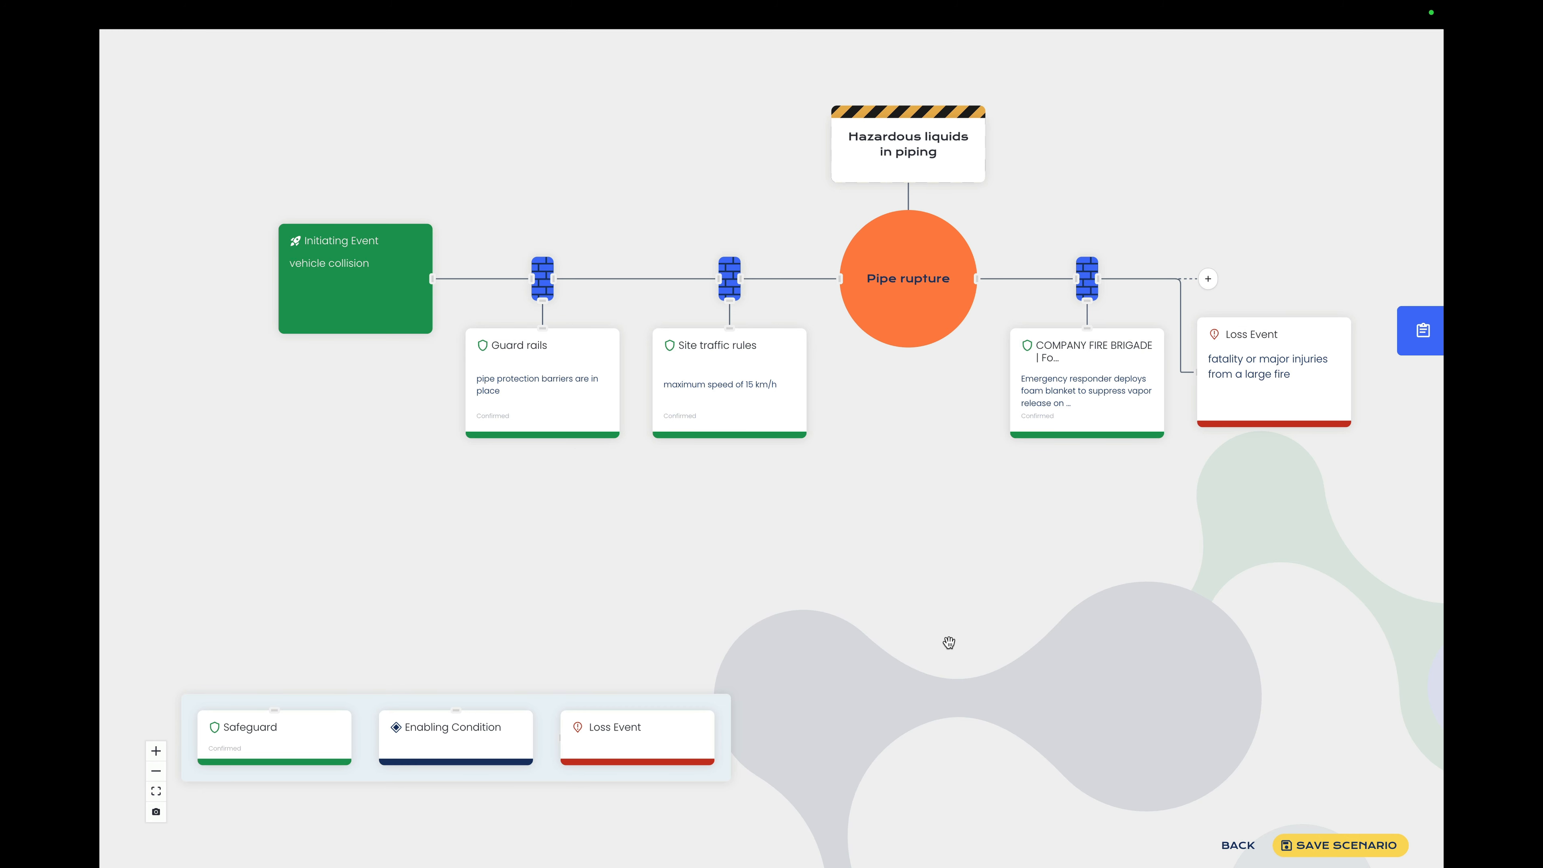
Step: Add an enabling condition to the barrier after the top event, described as "Probability of ignition"
left_click_drag(477, 749, 1100, 431)
left_click(852, 407)
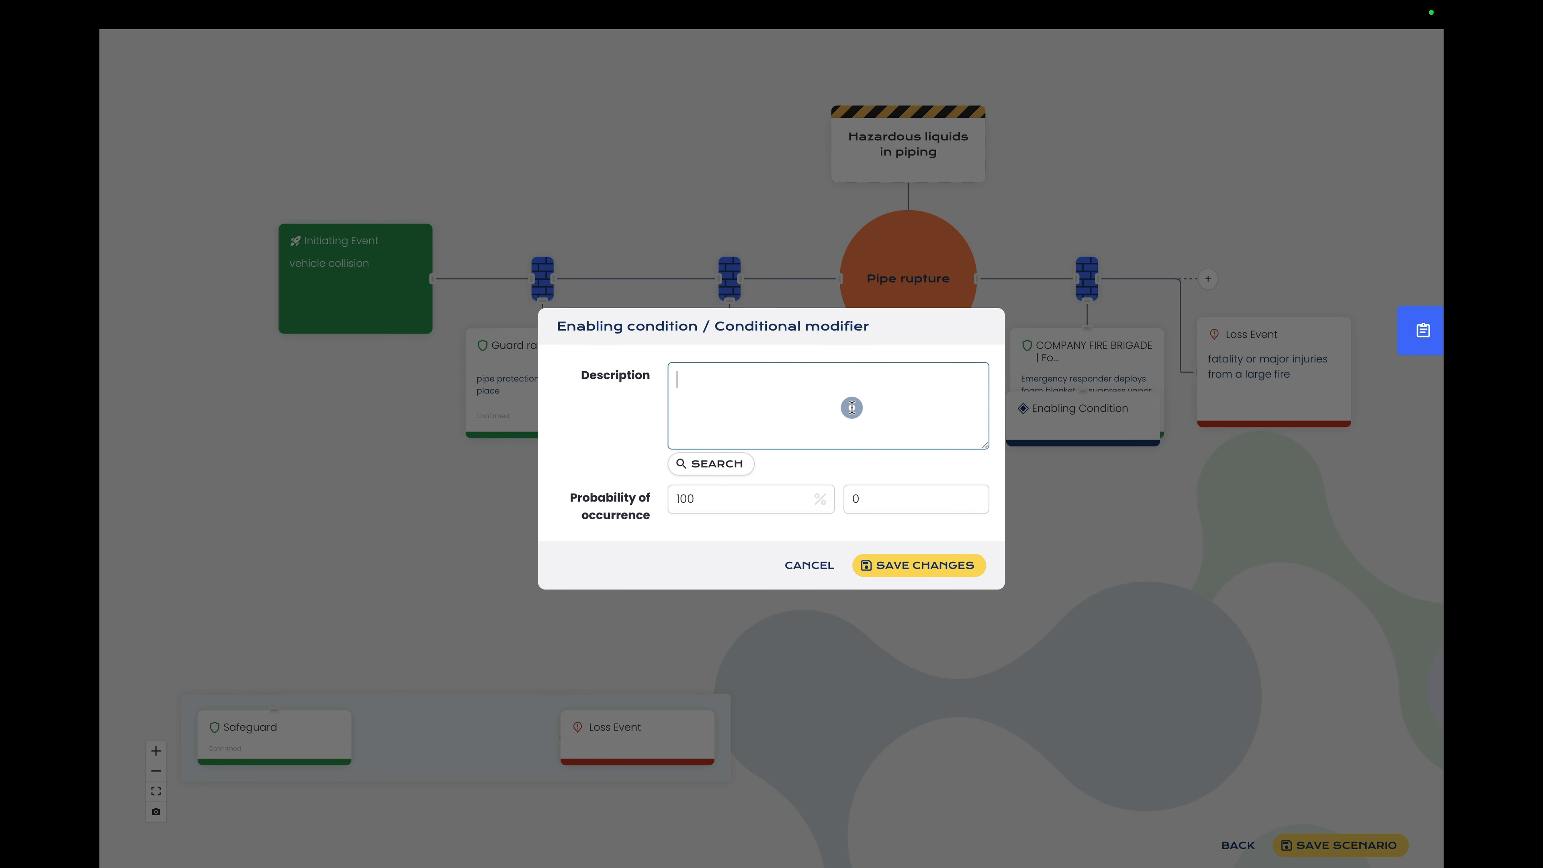
type("Probability of ignition")
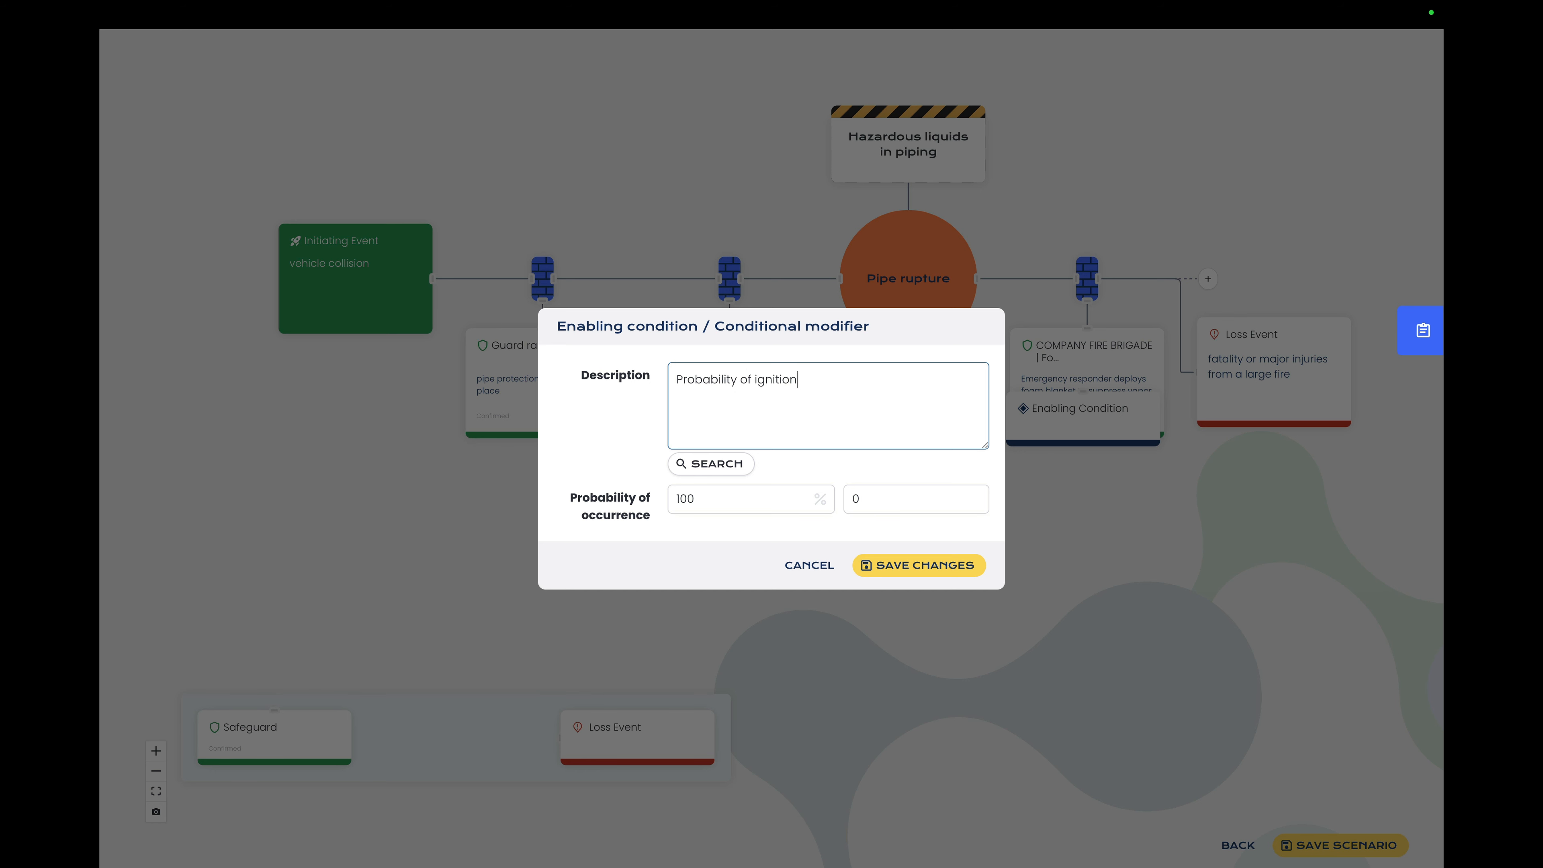
Step: Set the ignition condition's probability of occurrence to 1, equal to 10 %, and save it
left_click(876, 500)
type("1")
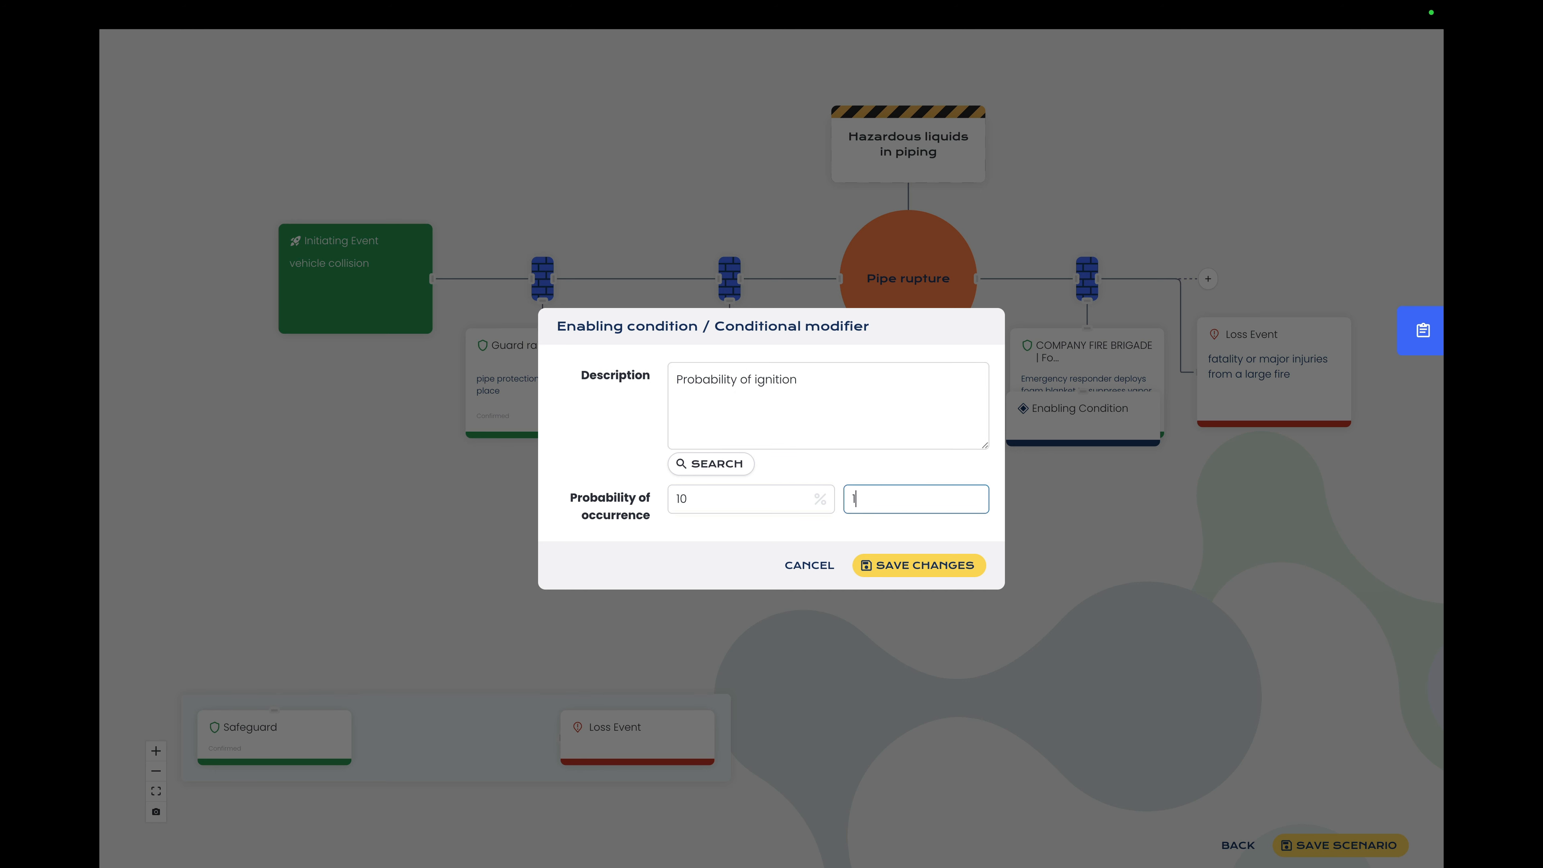
left_click(884, 531)
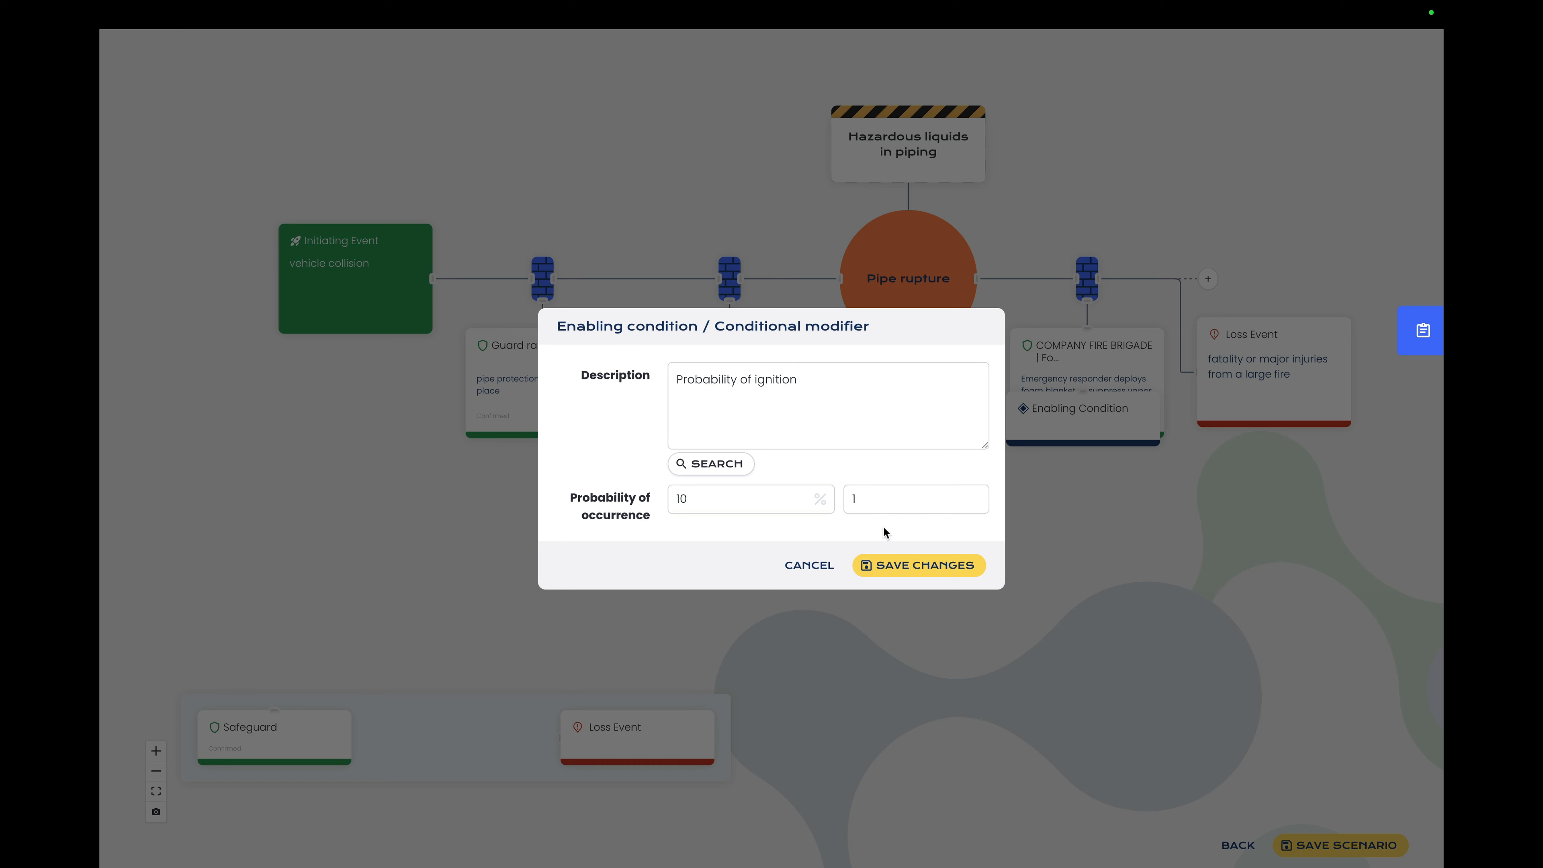
left_click(911, 565)
Step: Save the completed vehicle collision scenario and confirm it
left_click_drag(905, 558, 780, 555)
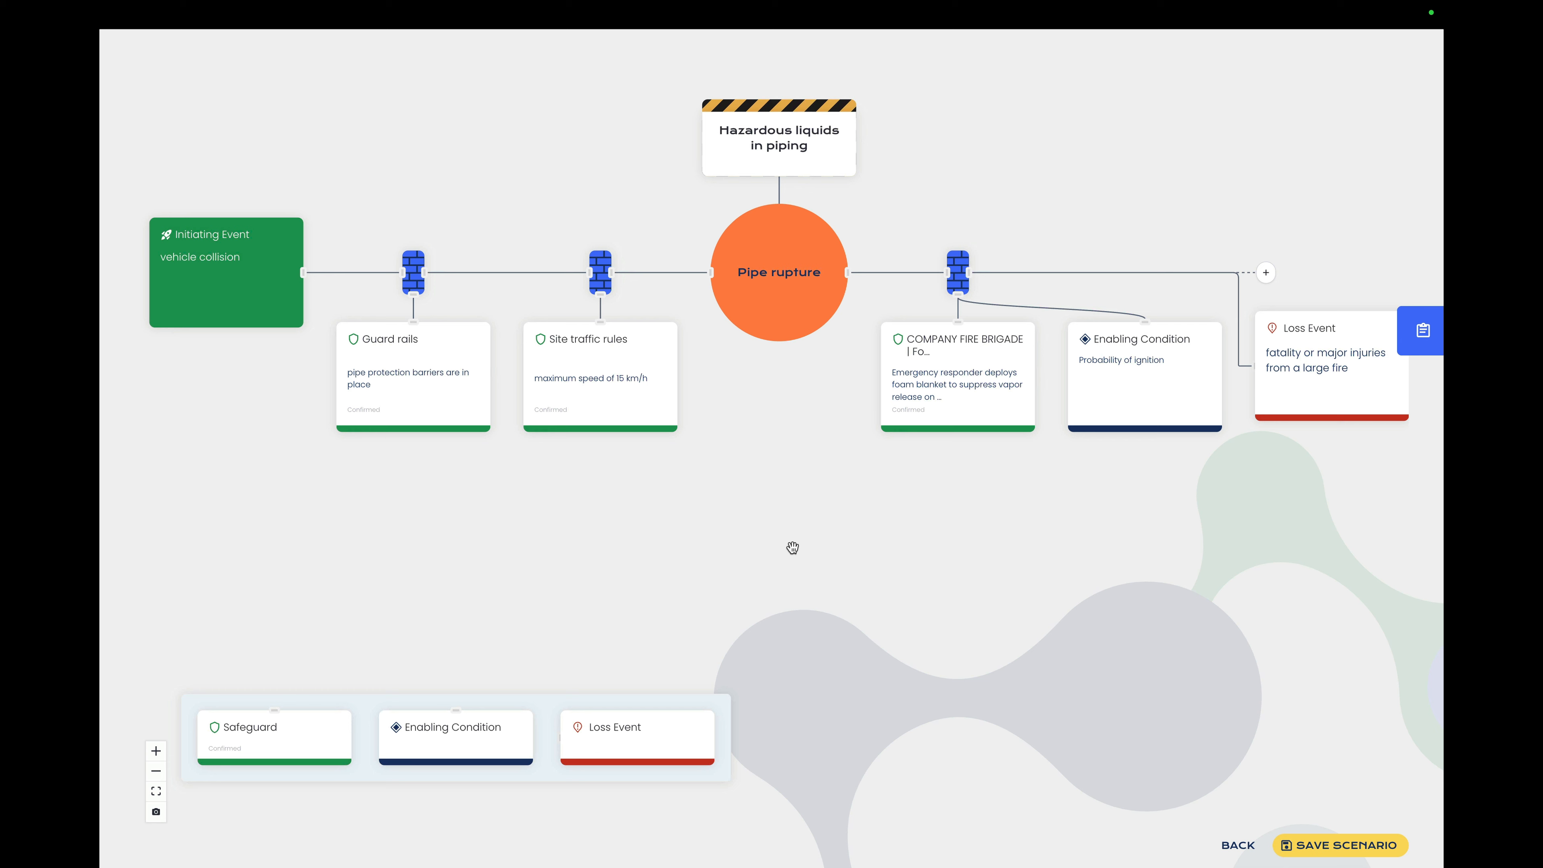
left_click(1358, 845)
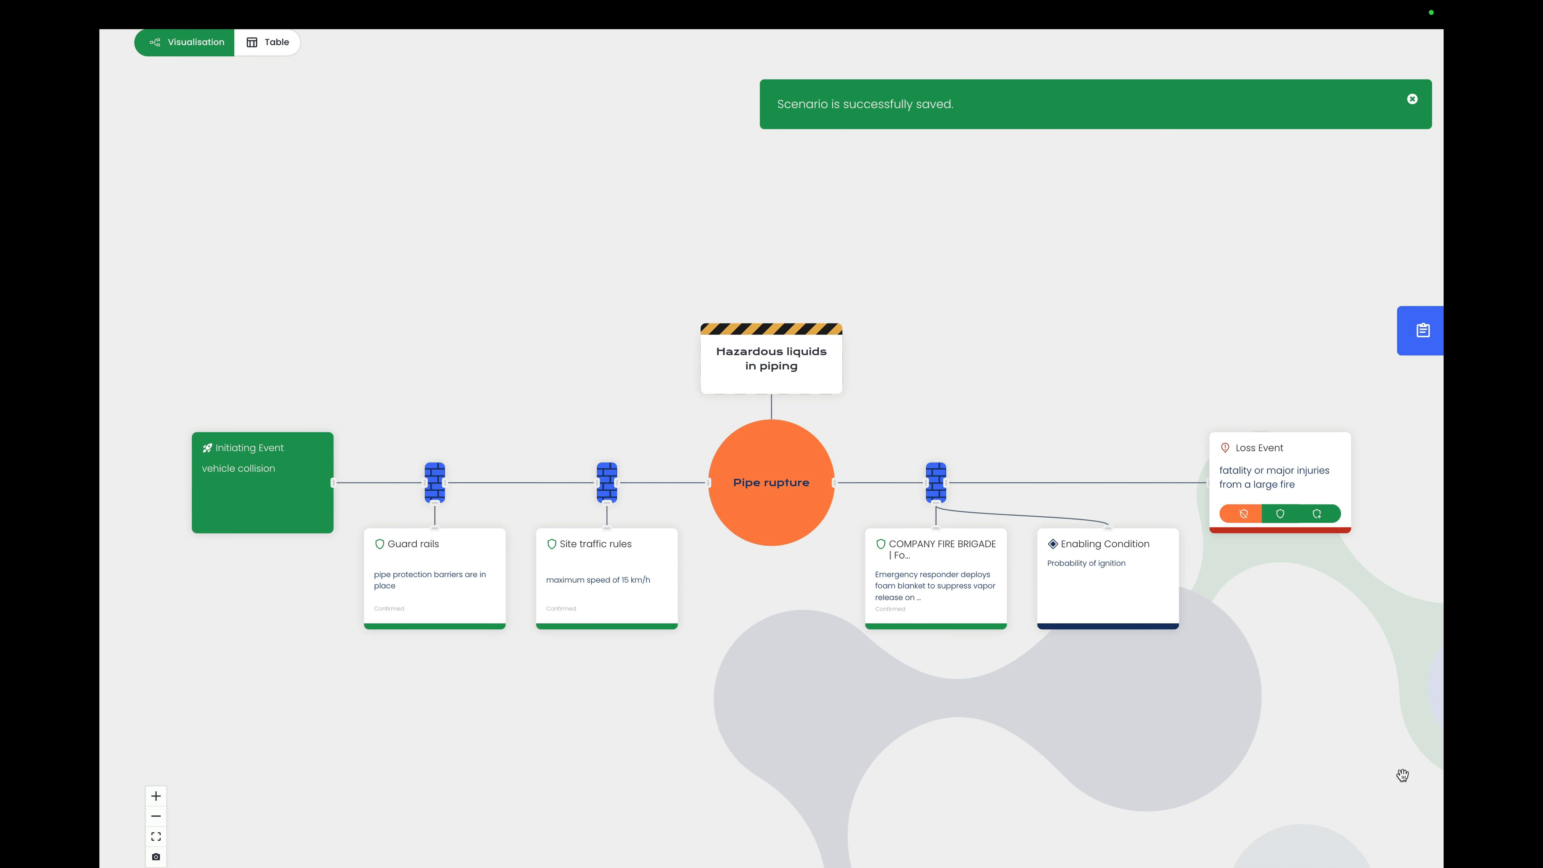
scroll(1292, 647, "down", 1)
scroll(1291, 648, "down", 1)
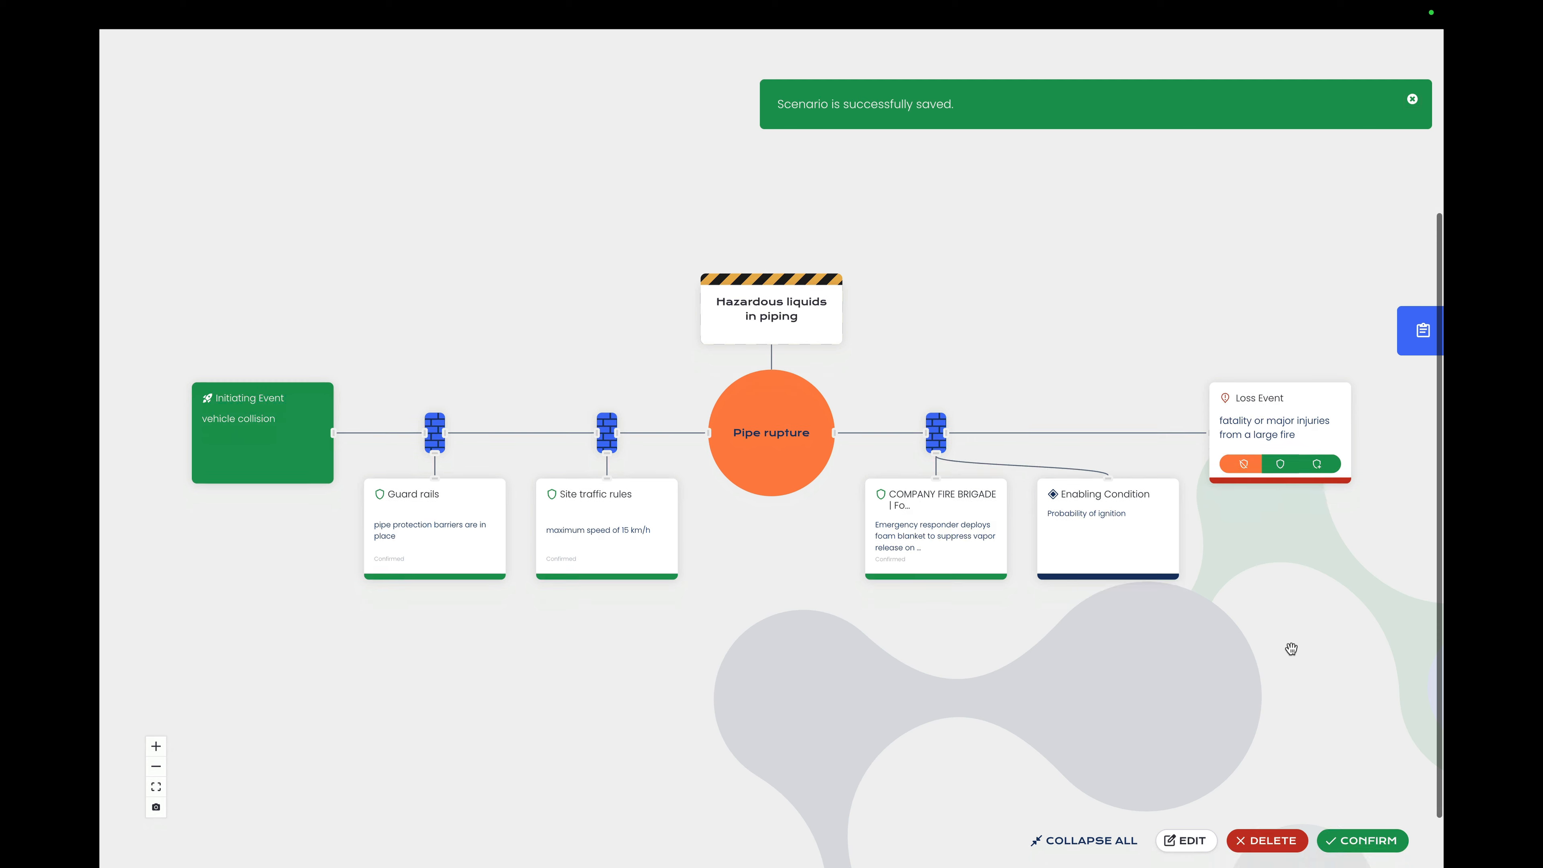
left_click(1366, 850)
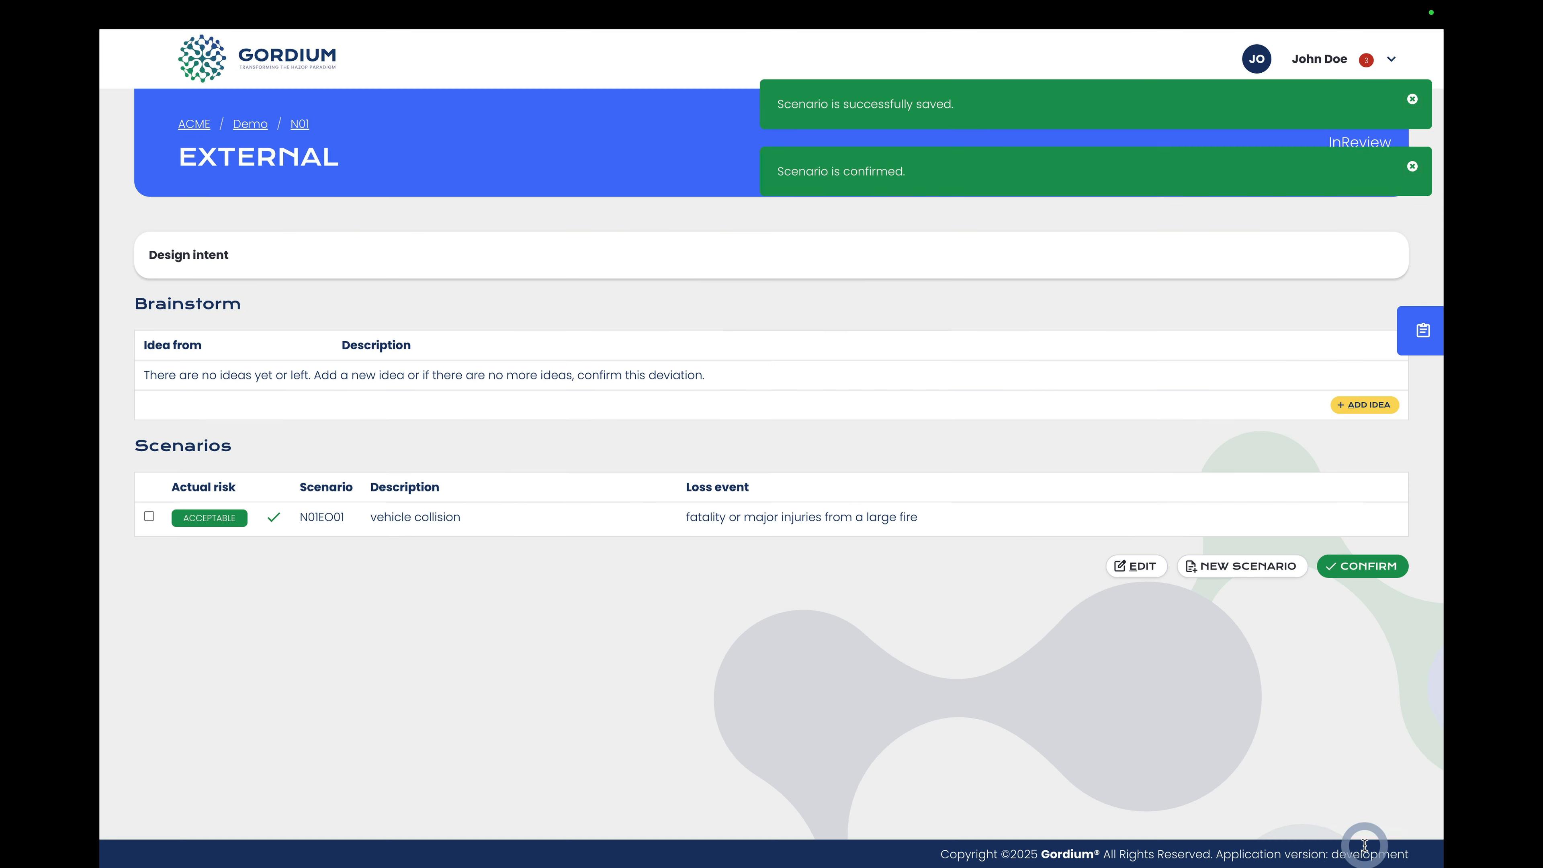